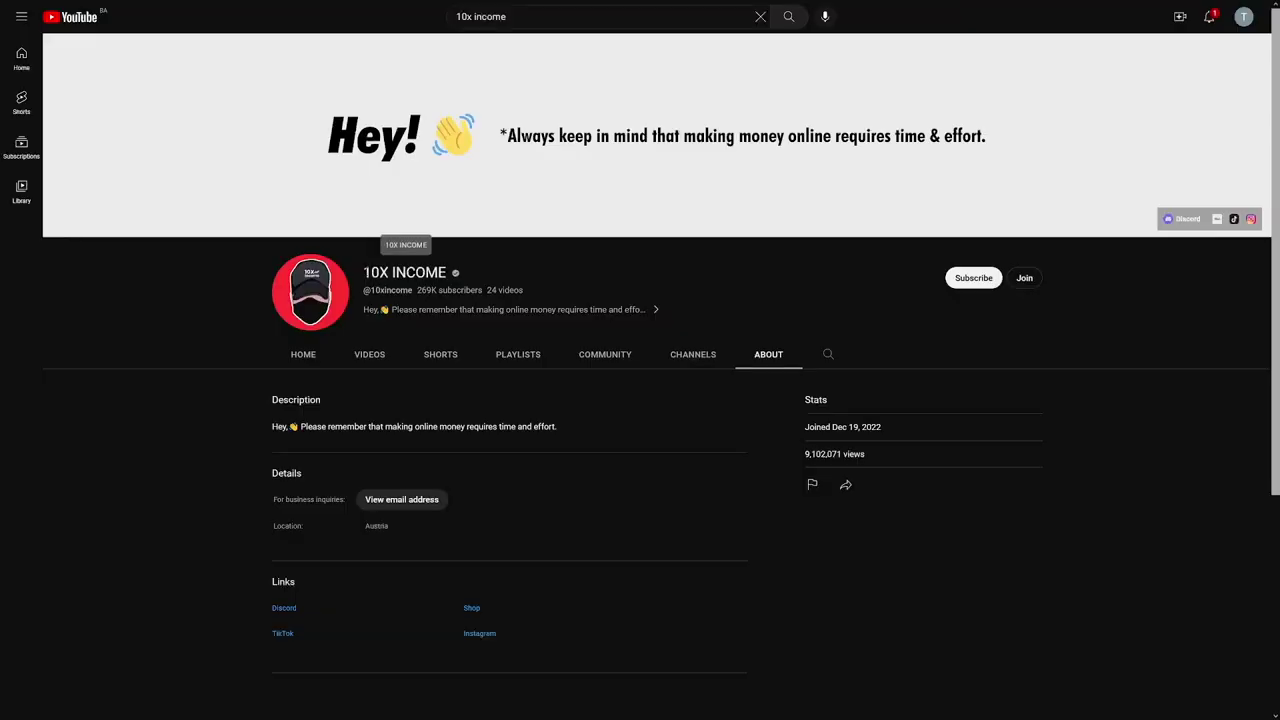
Highlight the 10X INCOME channel name, its 269K subscriber count and its join date.
{"action": "left_click_drag", "start_coordinate": [364, 272], "coordinate": [450, 273]}
{"action": "left_click", "coordinate": [453, 274]}
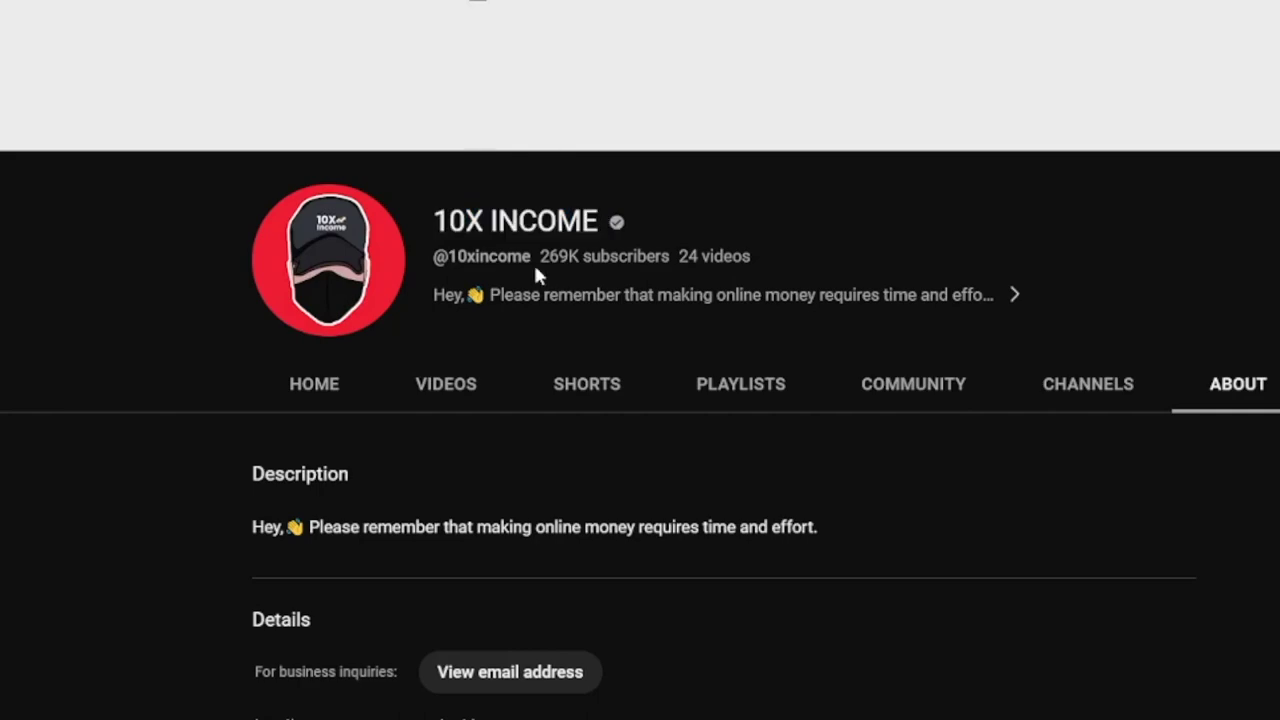
{"action": "left_click_drag", "start_coordinate": [618, 256], "coordinate": [675, 256]}
{"action": "left_click", "coordinate": [675, 256]}
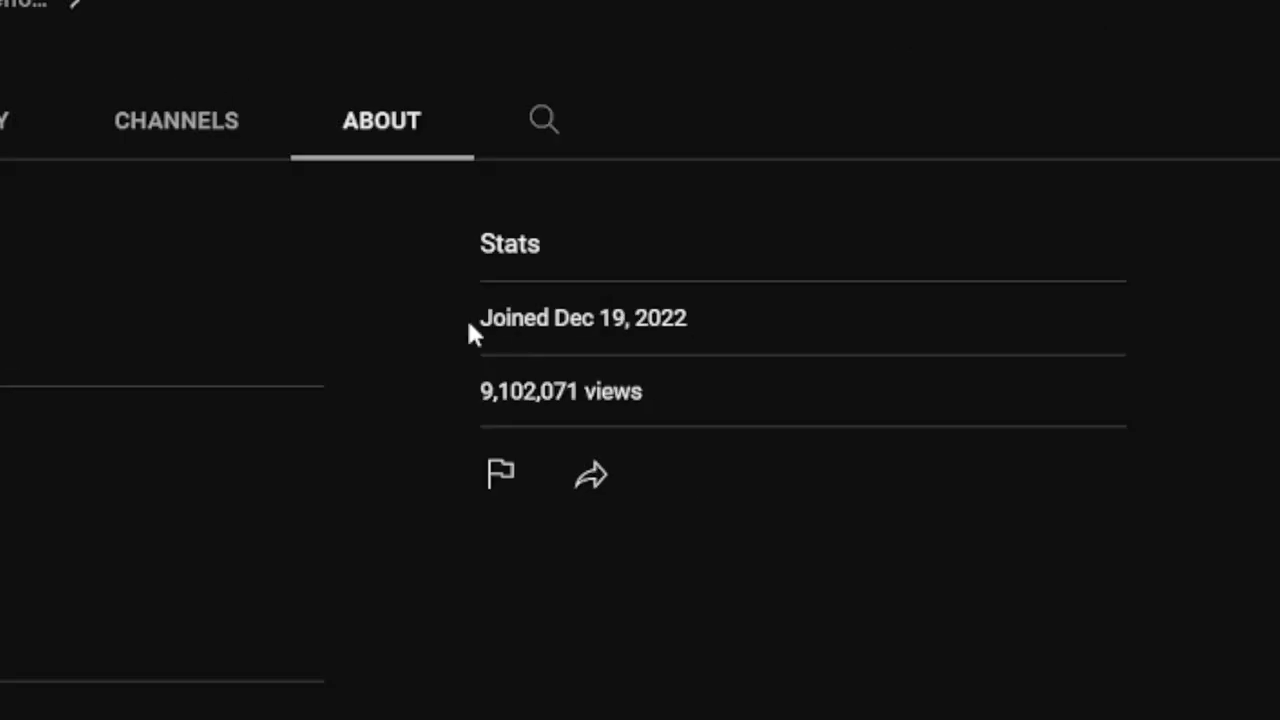
{"action": "left_click_drag", "start_coordinate": [478, 243], "coordinate": [538, 318]}
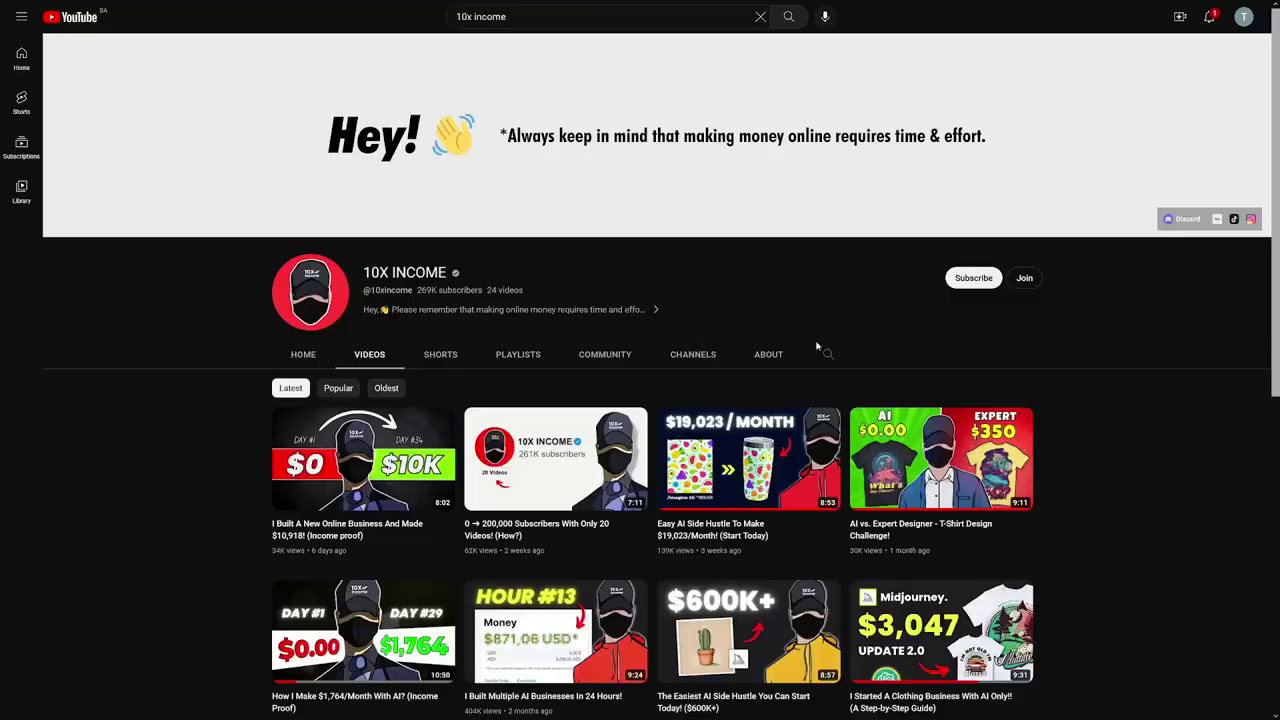
Scroll up and down through the page content.
{"action": "scroll", "coordinate": [818, 345], "scroll_direction": "down", "scroll_amount": 3}
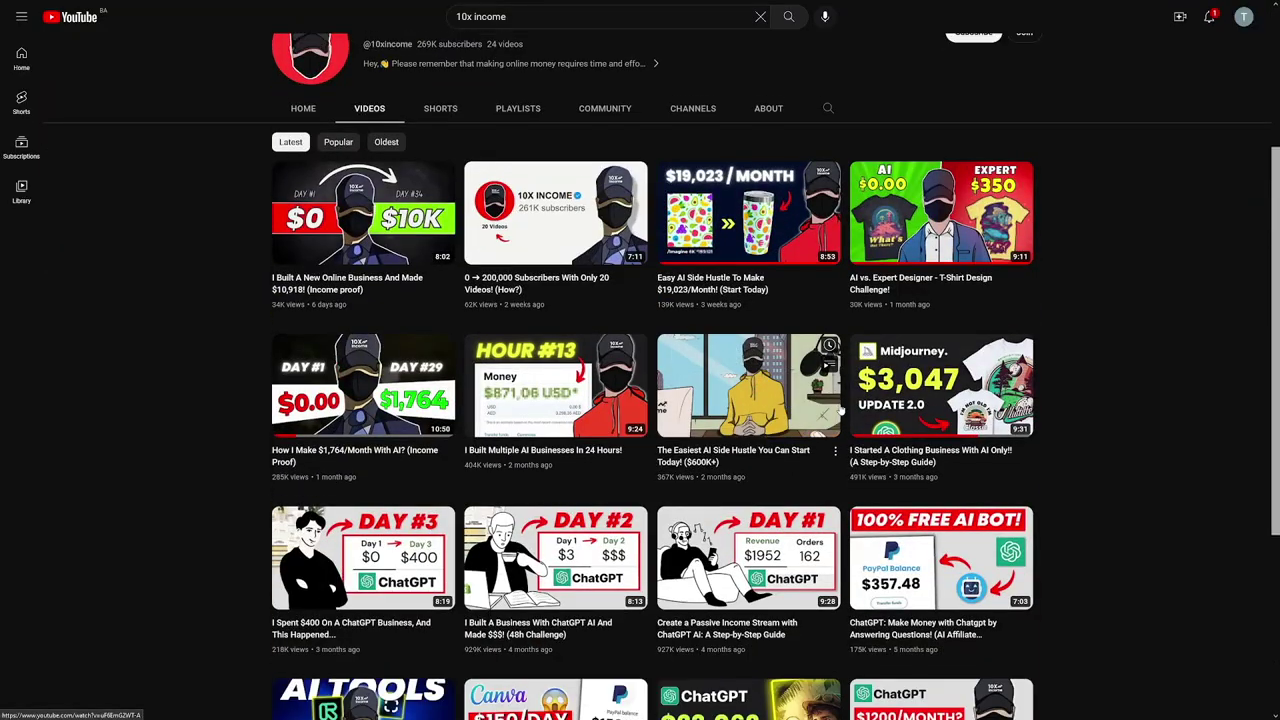
{"action": "scroll", "coordinate": [818, 345], "scroll_direction": "up", "scroll_amount": 3}
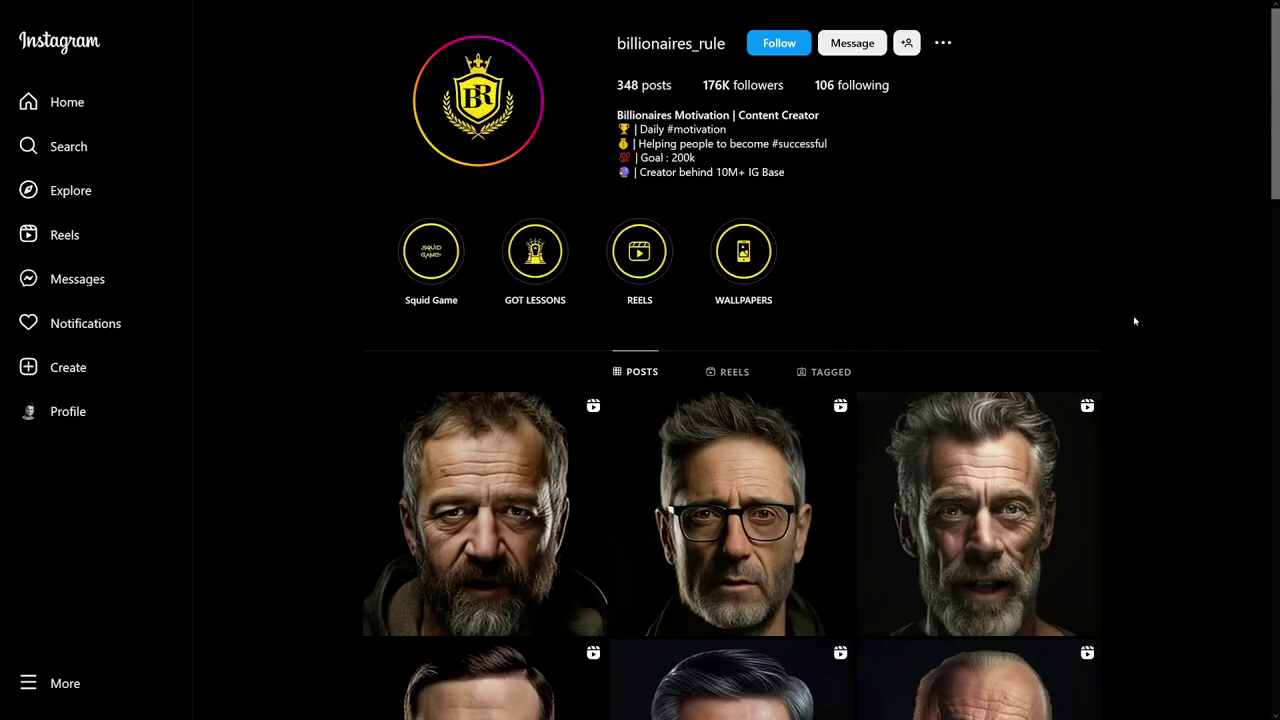
{"action": "scroll", "coordinate": [1135, 321], "scroll_direction": "down", "scroll_amount": 6}
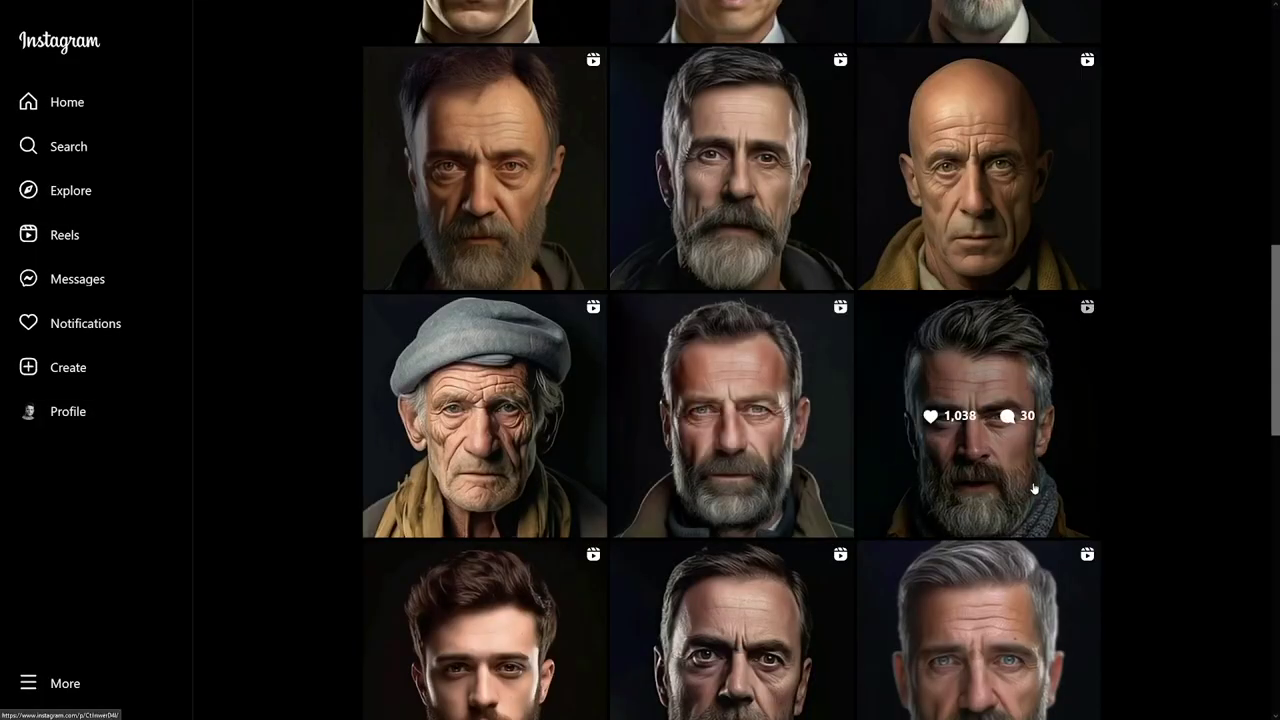
{"action": "scroll", "coordinate": [1034, 488], "scroll_direction": "up", "scroll_amount": 5}
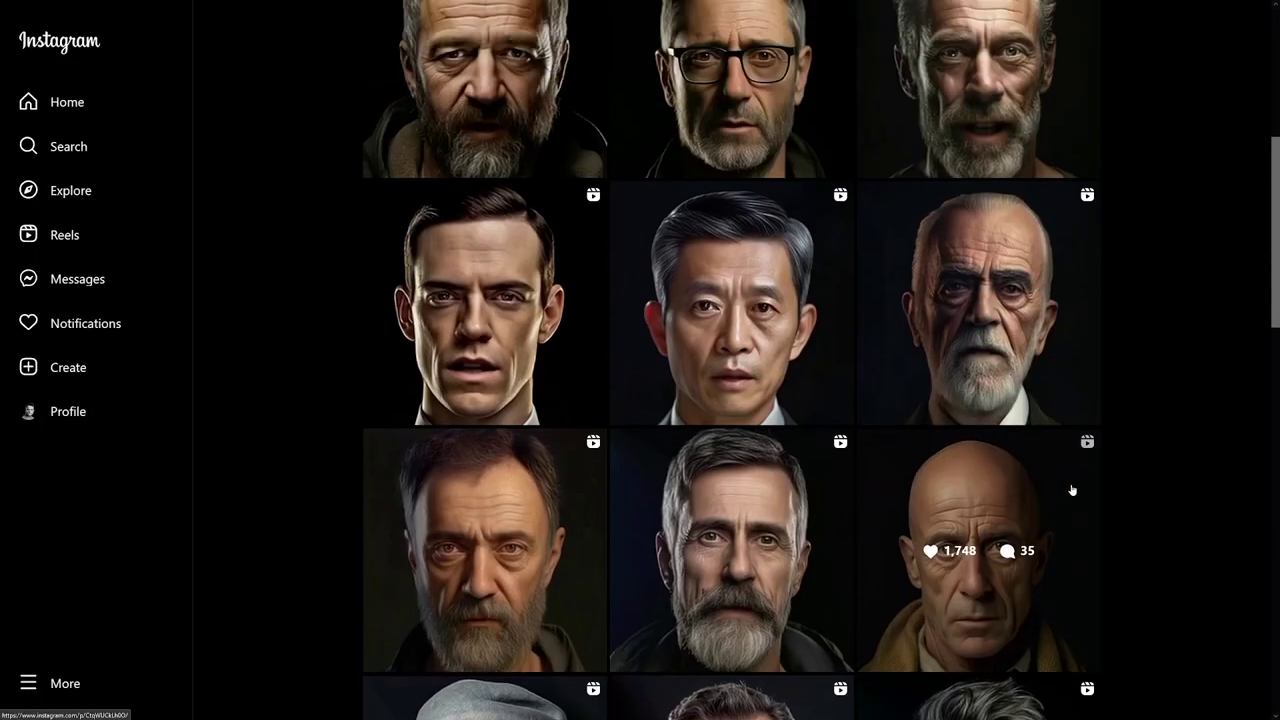
{"action": "scroll", "coordinate": [1129, 407], "scroll_direction": "up", "scroll_amount": 3}
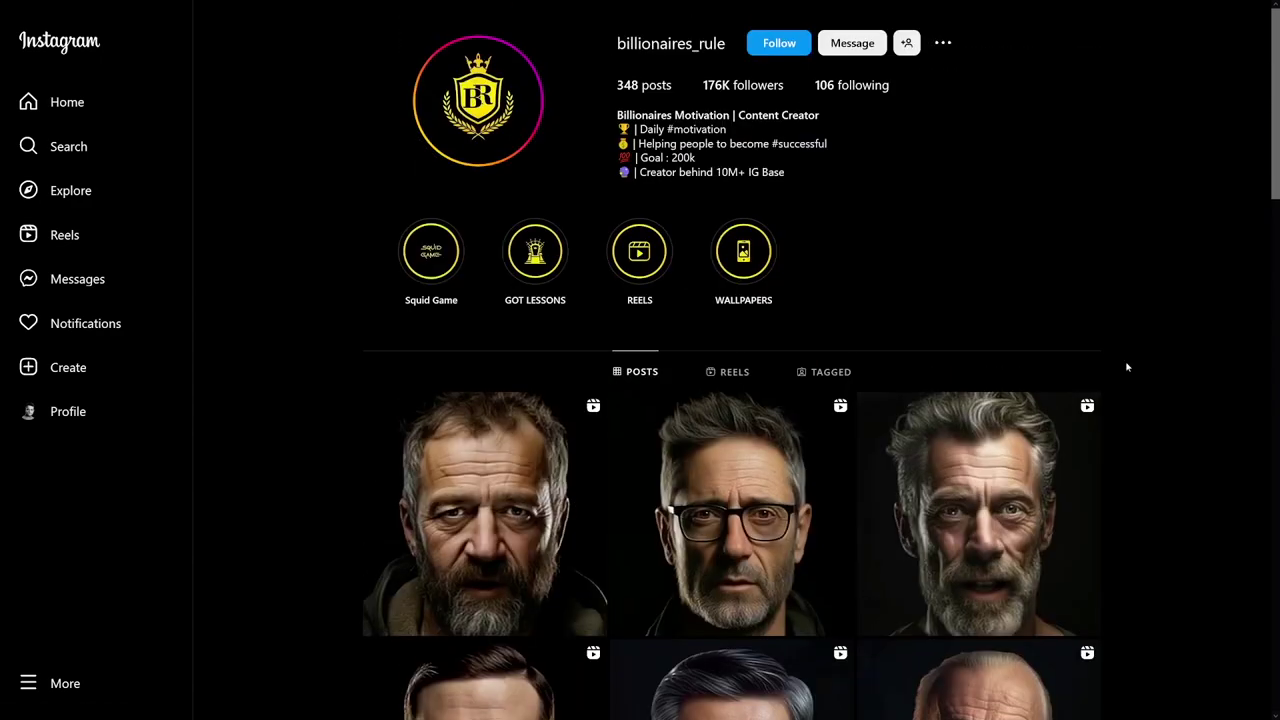
{"action": "scroll", "coordinate": [1126, 367], "scroll_direction": "down", "scroll_amount": 3}
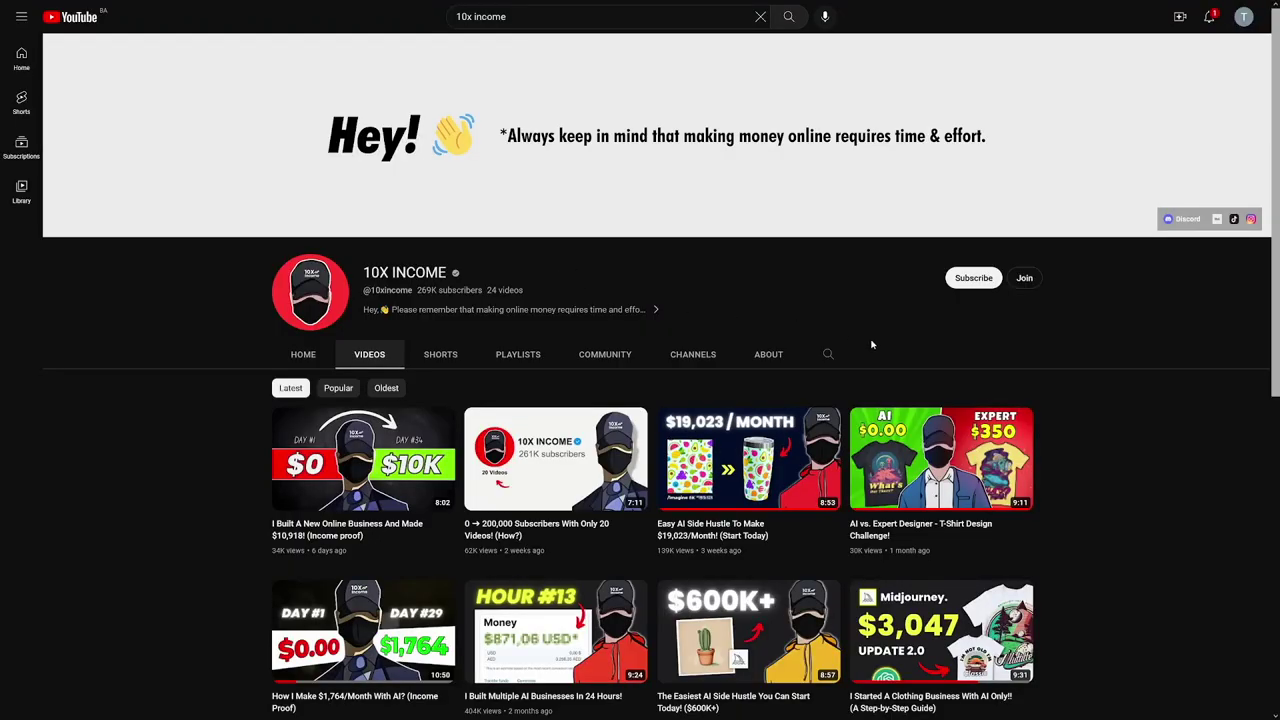
{"action": "scroll", "coordinate": [871, 345], "scroll_direction": "down", "scroll_amount": 1}
{"action": "scroll", "coordinate": [871, 345], "scroll_direction": "down", "scroll_amount": 2}
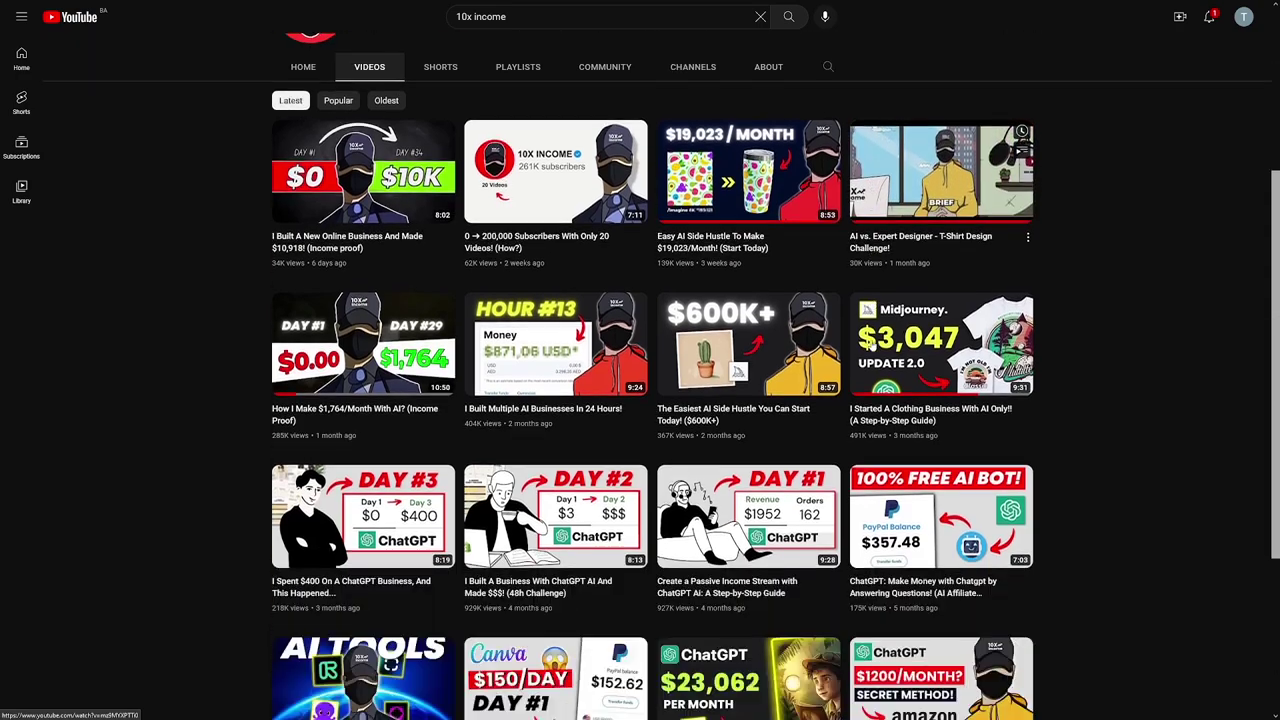
{"action": "scroll", "coordinate": [1045, 456], "scroll_direction": "down", "scroll_amount": 2}
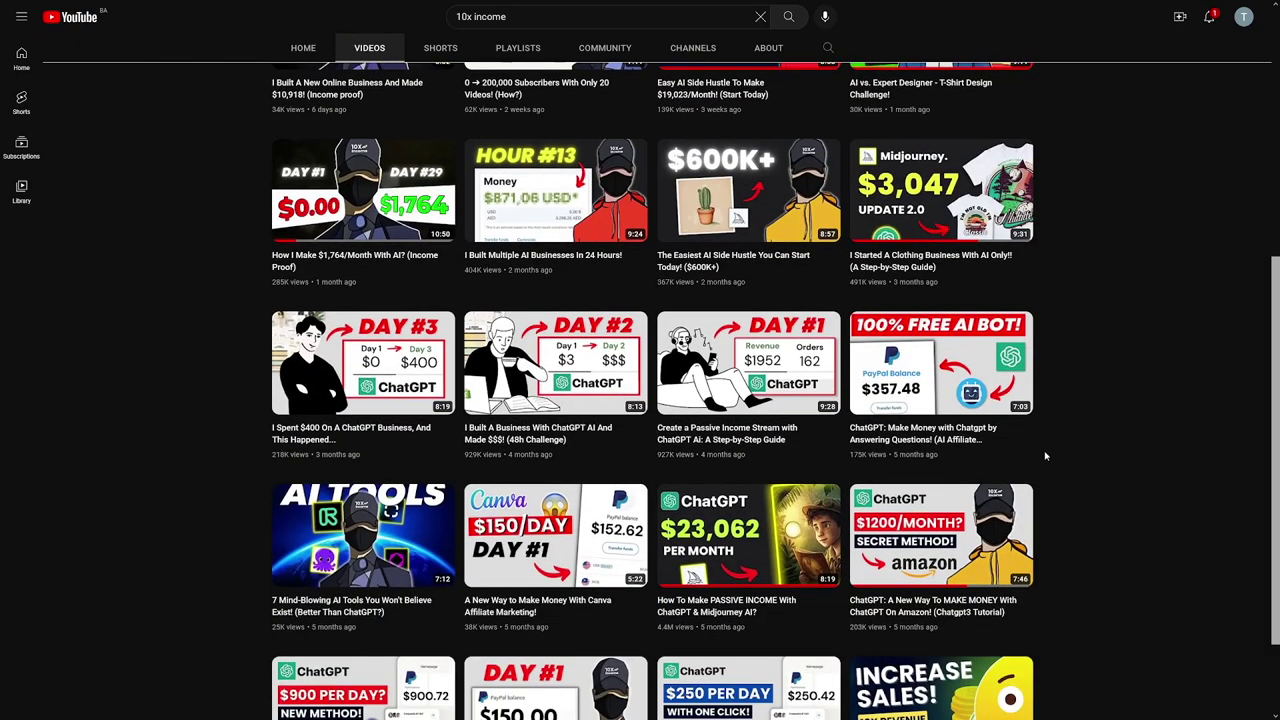
{"action": "scroll", "coordinate": [1045, 456], "scroll_direction": "up", "scroll_amount": 4}
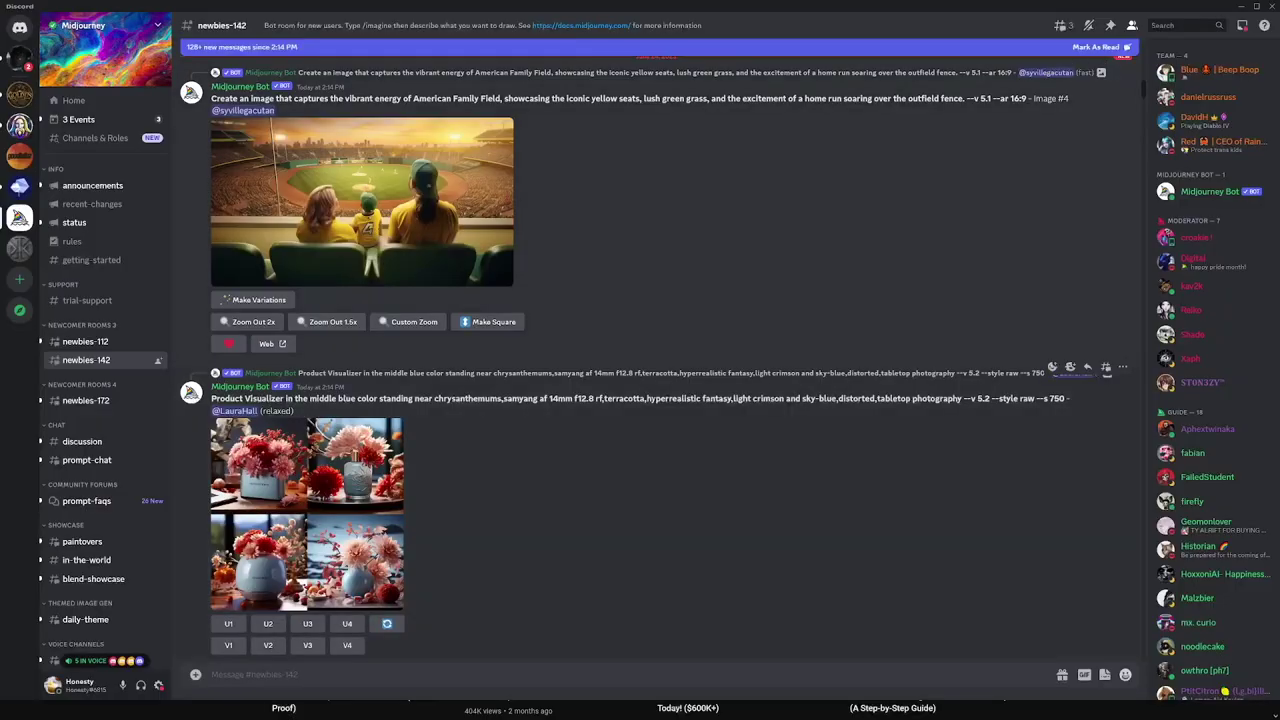
{"action": "scroll", "coordinate": [618, 418], "scroll_direction": "down", "scroll_amount": 5}
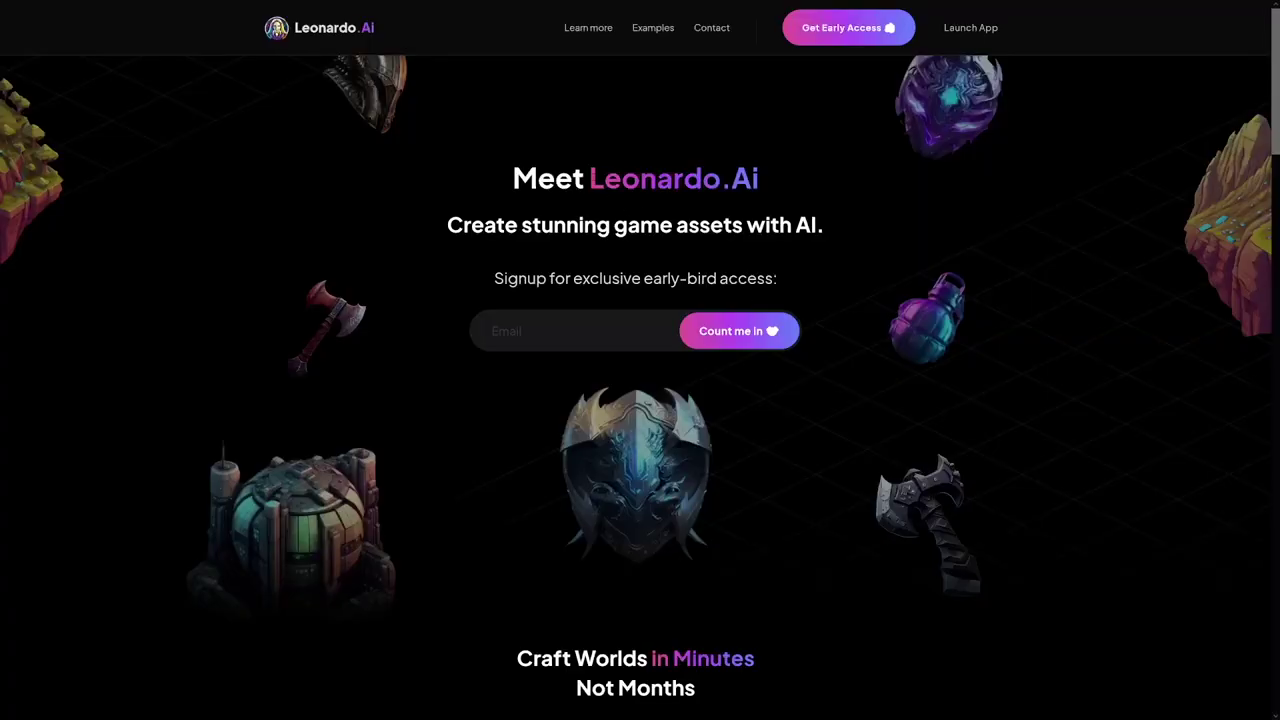
Highlight Leonardo.Ai in the heading, launch the app, and confirm whitelist access.
{"action": "left_click_drag", "start_coordinate": [605, 178], "coordinate": [760, 178]}
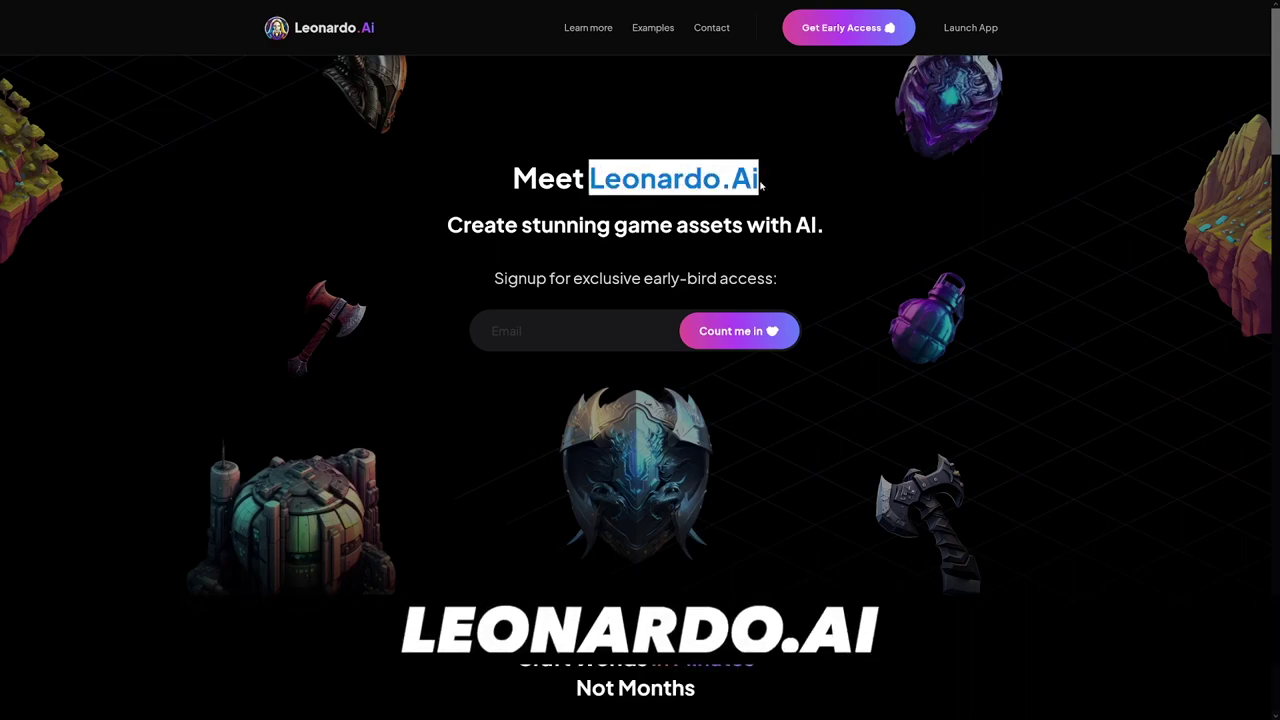
{"action": "left_click", "coordinate": [761, 183]}
{"action": "scroll", "coordinate": [923, 340], "scroll_direction": "down", "scroll_amount": 10}
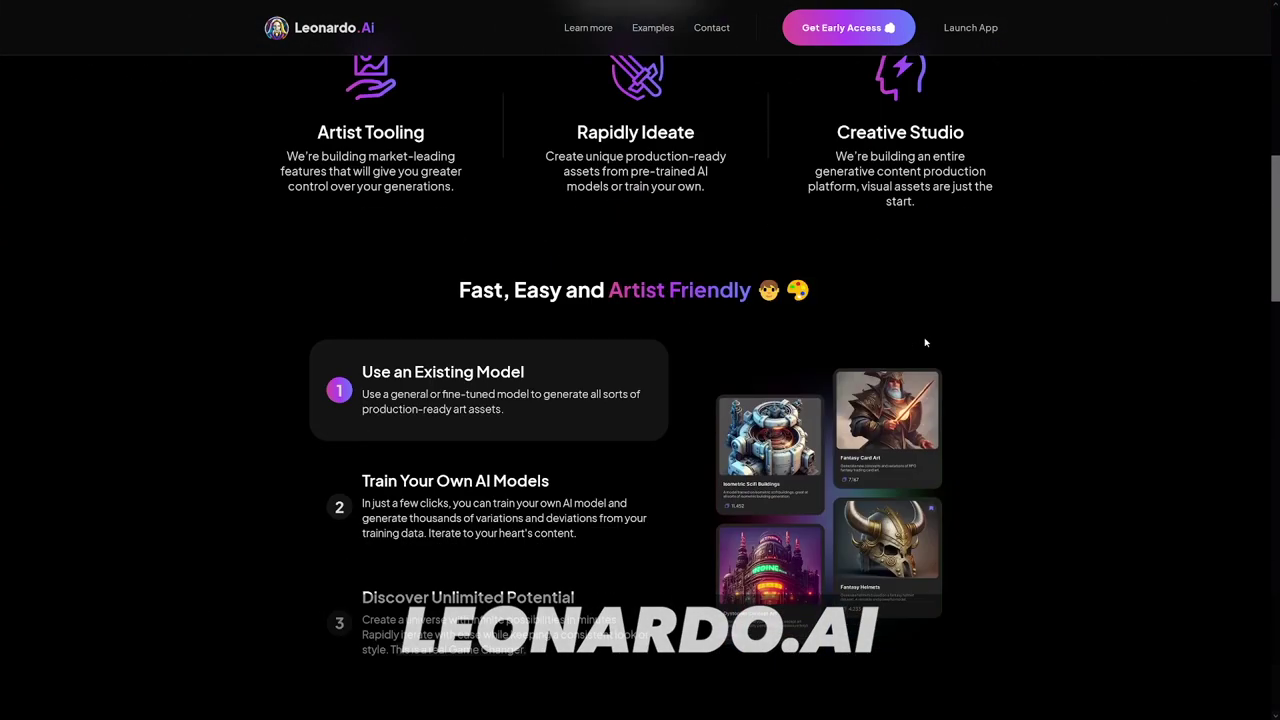
{"action": "scroll", "coordinate": [925, 343], "scroll_direction": "down", "scroll_amount": 5}
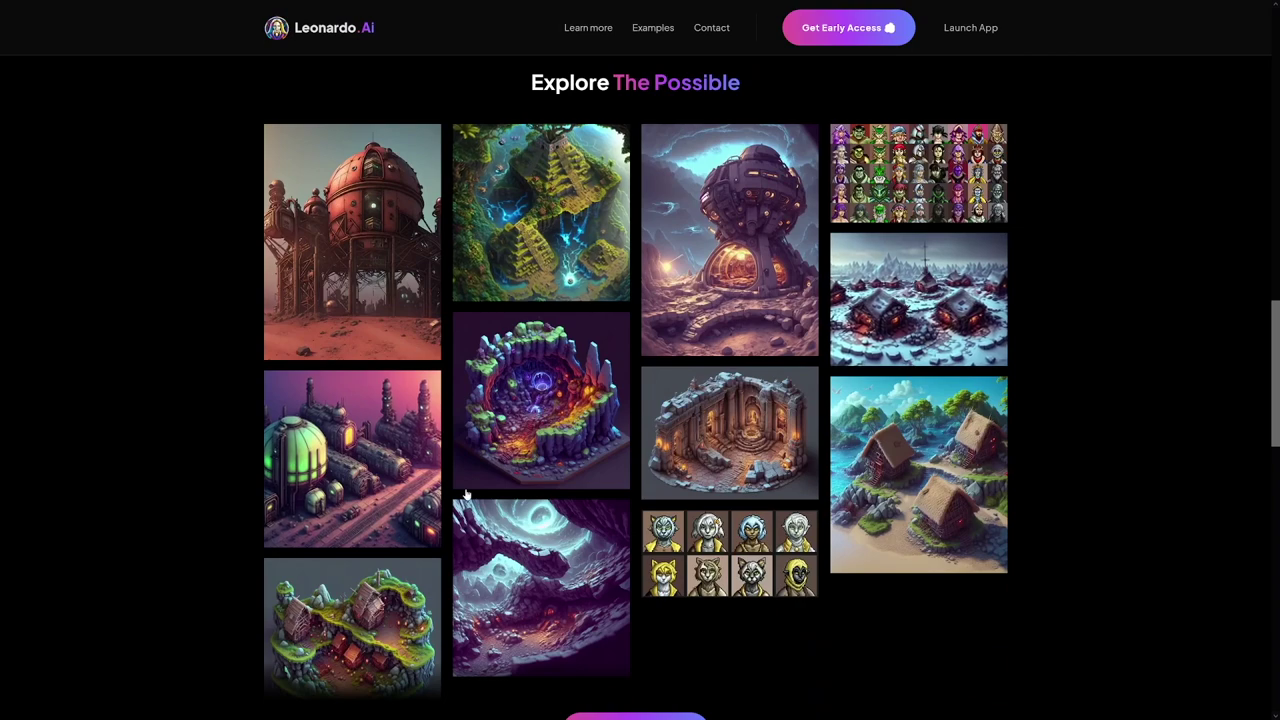
{"action": "scroll", "coordinate": [869, 410], "scroll_direction": "up", "scroll_amount": 15}
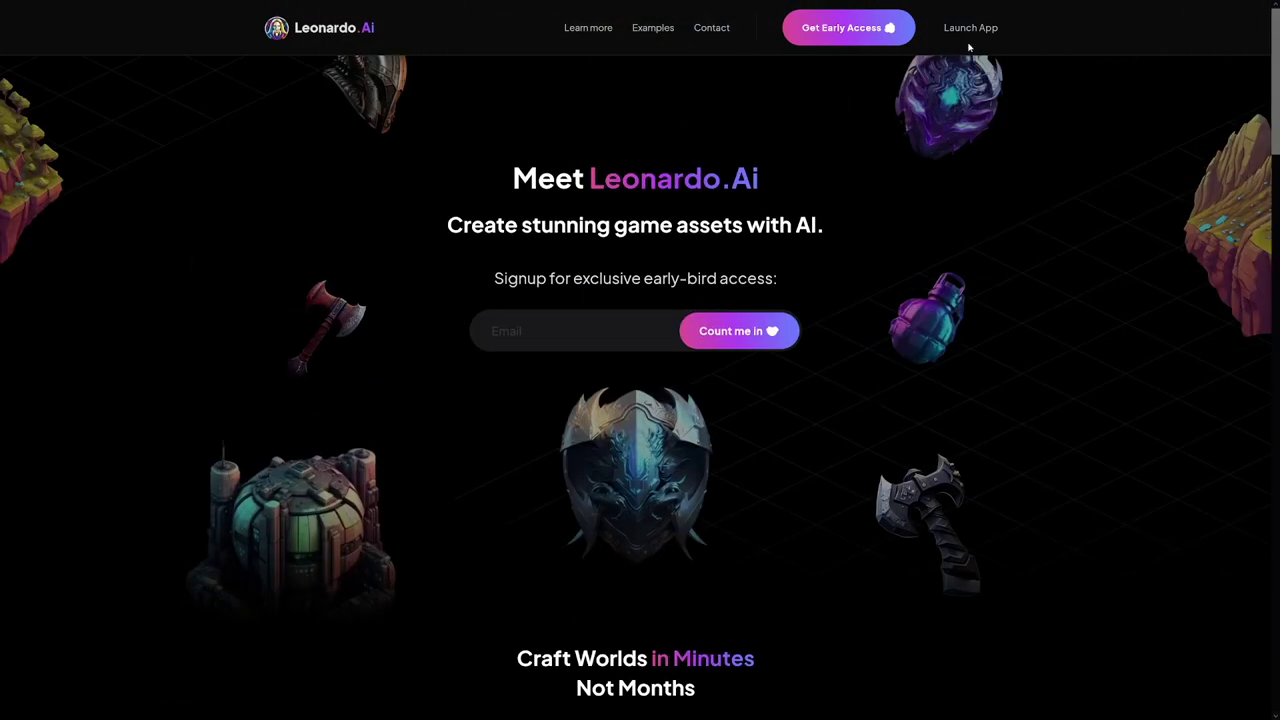
{"action": "left_click", "coordinate": [972, 32]}
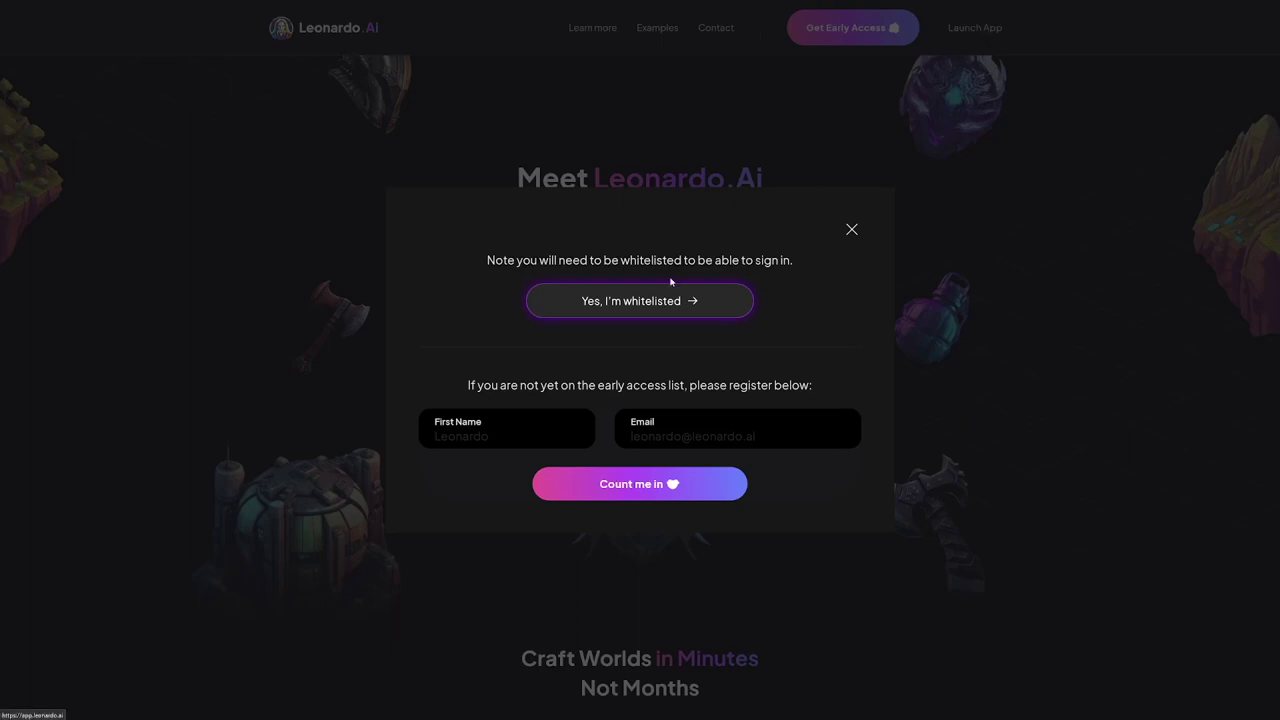
{"action": "left_click", "coordinate": [617, 310]}
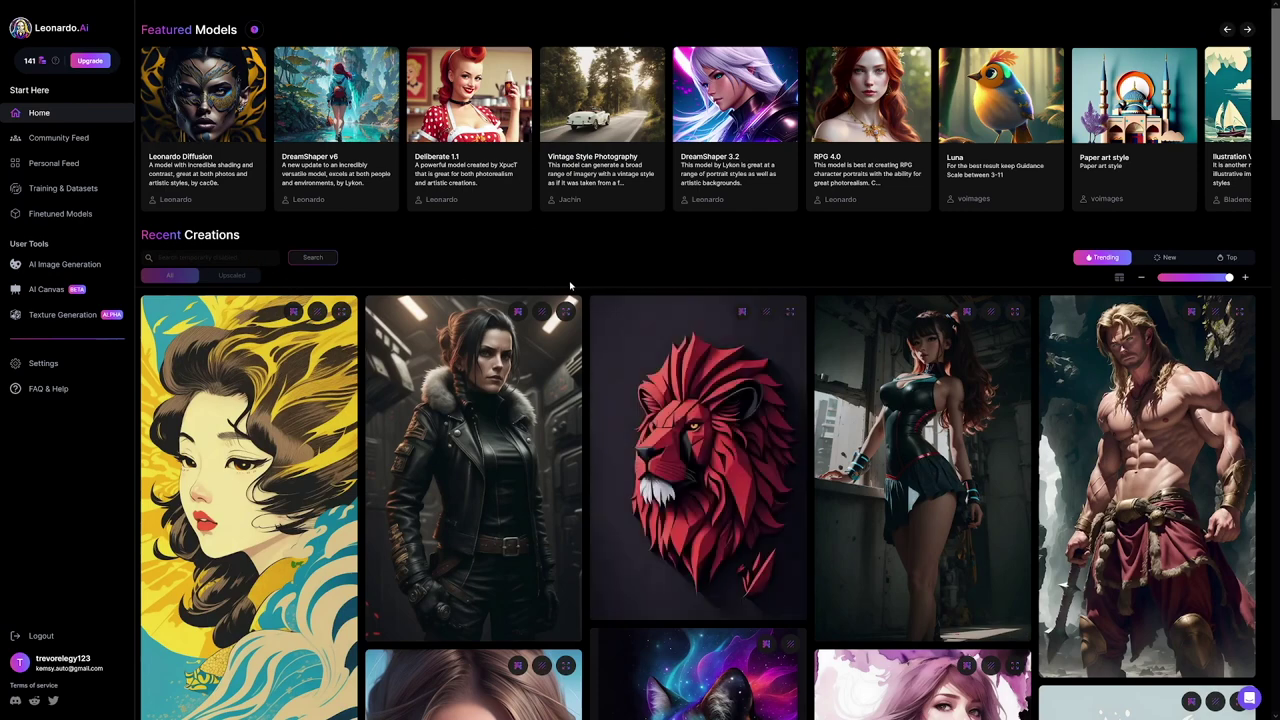
{"action": "scroll", "coordinate": [590, 292], "scroll_direction": "down", "scroll_amount": 6}
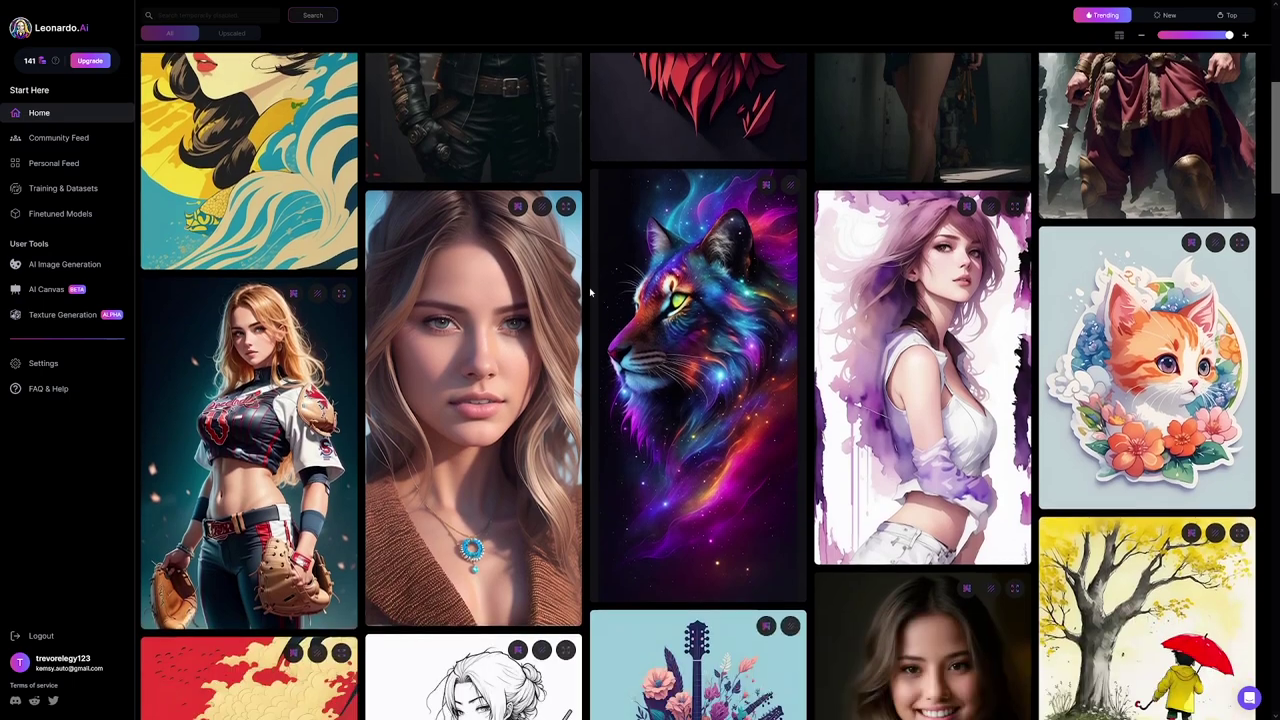
{"action": "scroll", "coordinate": [590, 292], "scroll_direction": "down", "scroll_amount": 1}
{"action": "scroll", "coordinate": [589, 287], "scroll_direction": "up", "scroll_amount": 3}
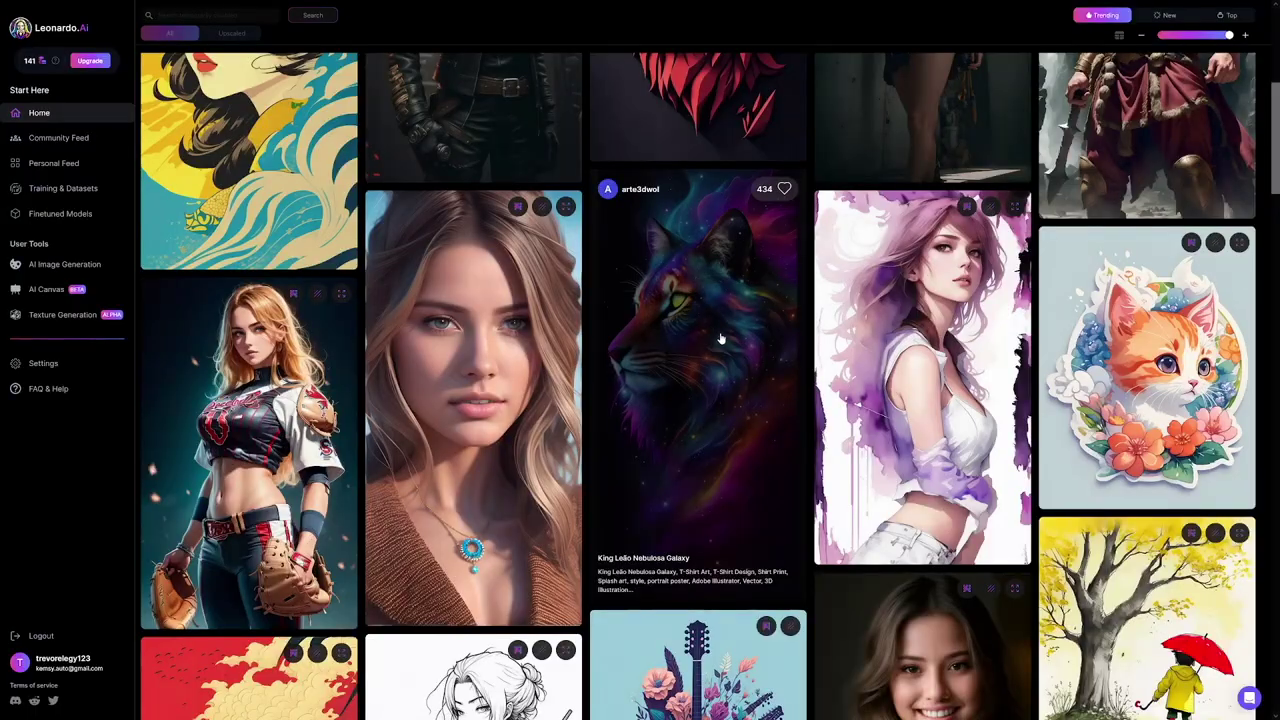
{"action": "left_click", "coordinate": [720, 339]}
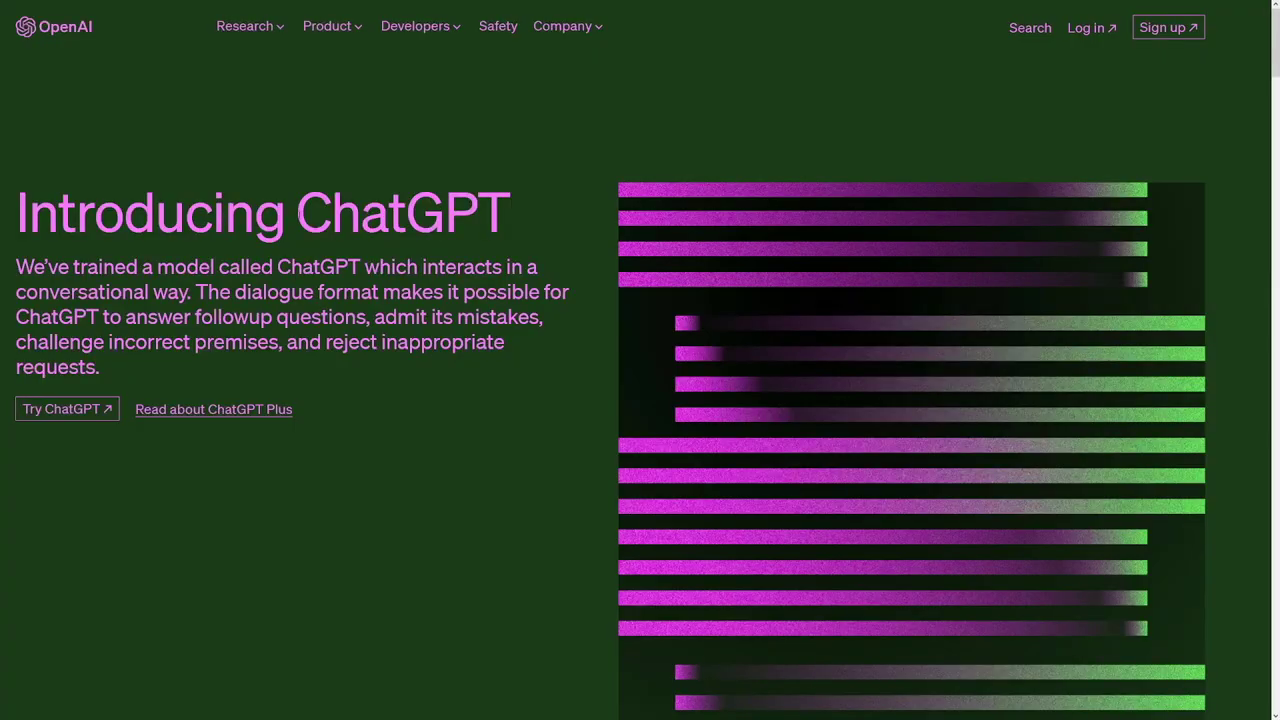
Highlight the ChatGPT heading and lines of the five influential figures' quotes answer.
{"action": "left_click_drag", "start_coordinate": [297, 212], "coordinate": [521, 222]}
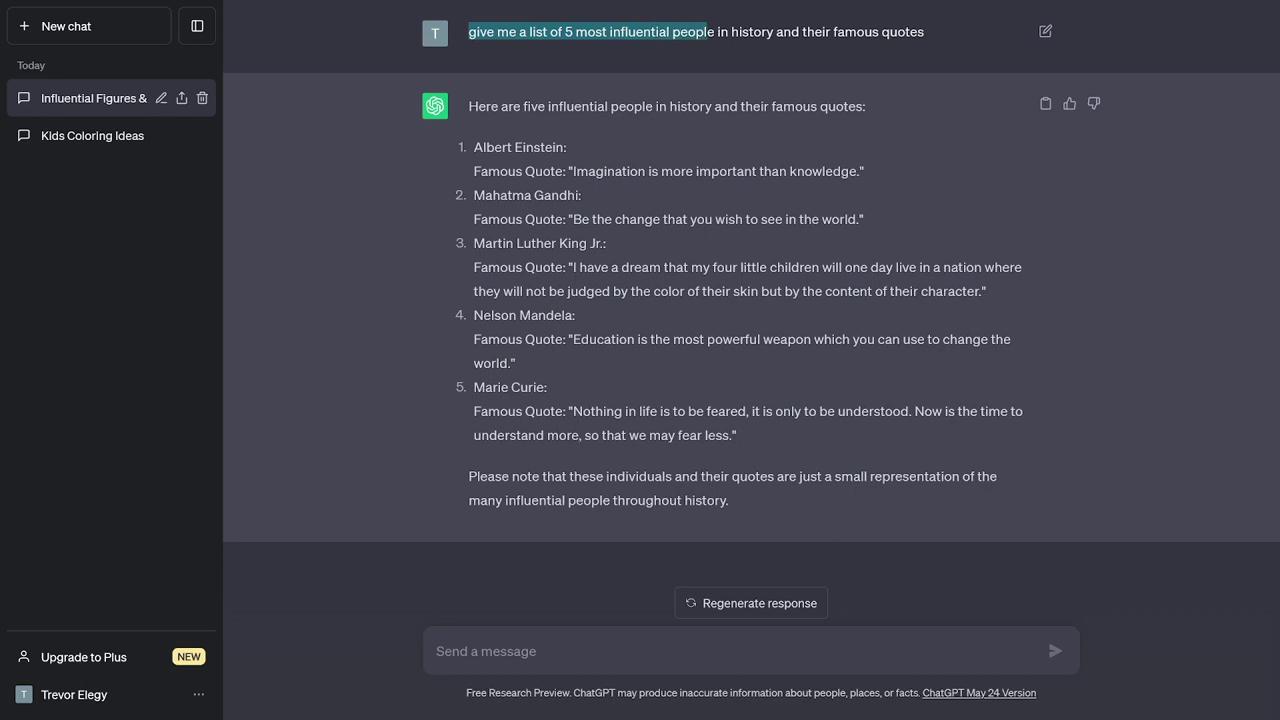
{"action": "left_click", "coordinate": [927, 38]}
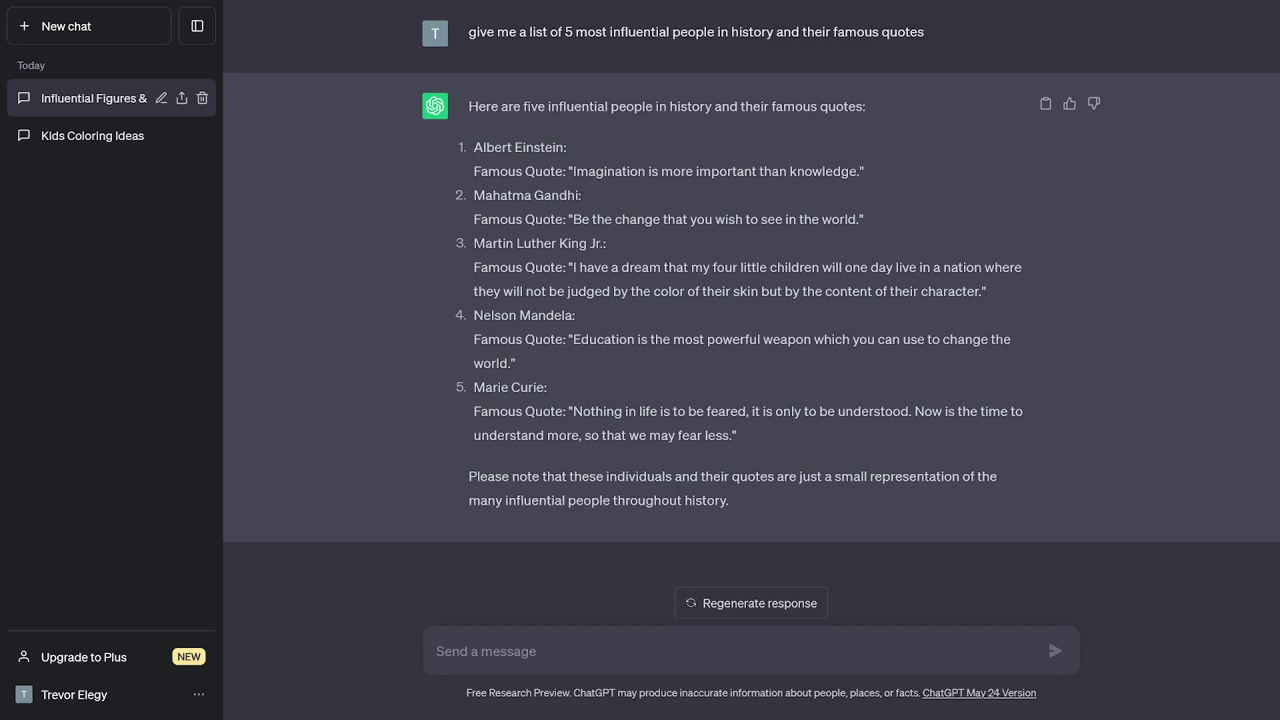
{"action": "left_click", "coordinate": [510, 300]}
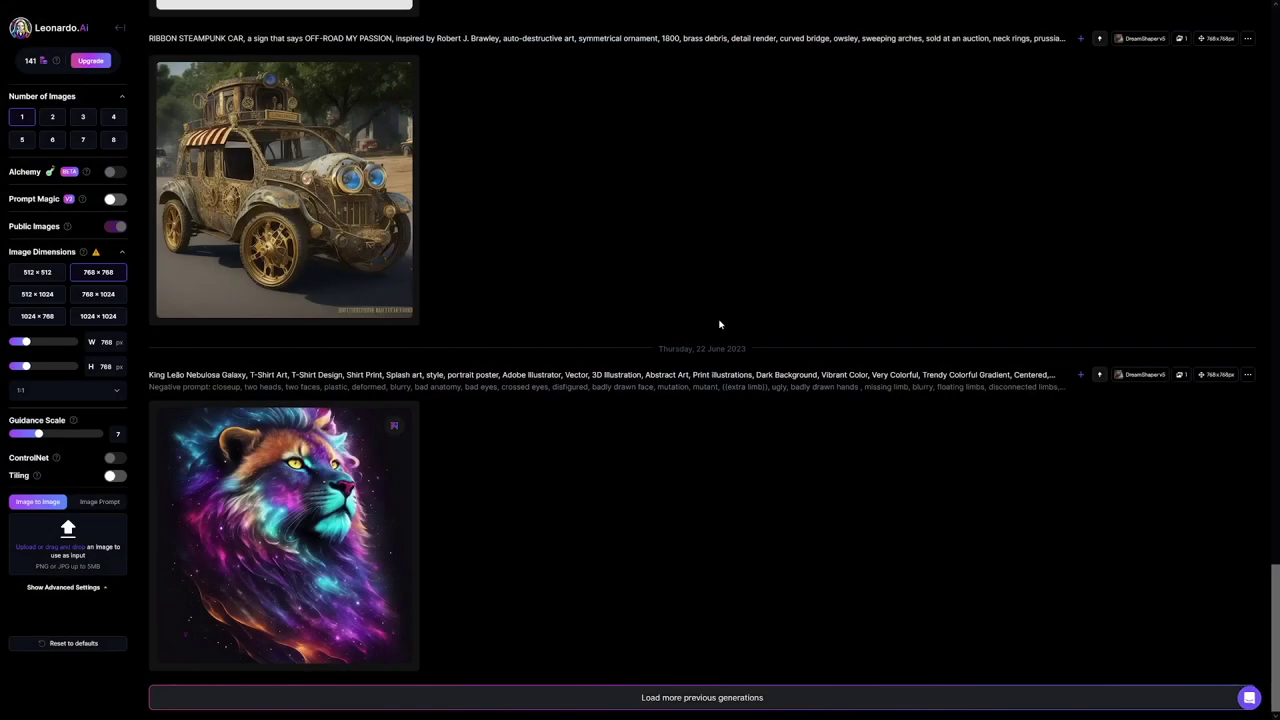
Return to the Leonardo.Ai home and show Community Models under Finetuned Models.
{"action": "scroll", "coordinate": [667, 345], "scroll_direction": "up", "scroll_amount": 5}
{"action": "scroll", "coordinate": [667, 345], "scroll_direction": "up", "scroll_amount": 15}
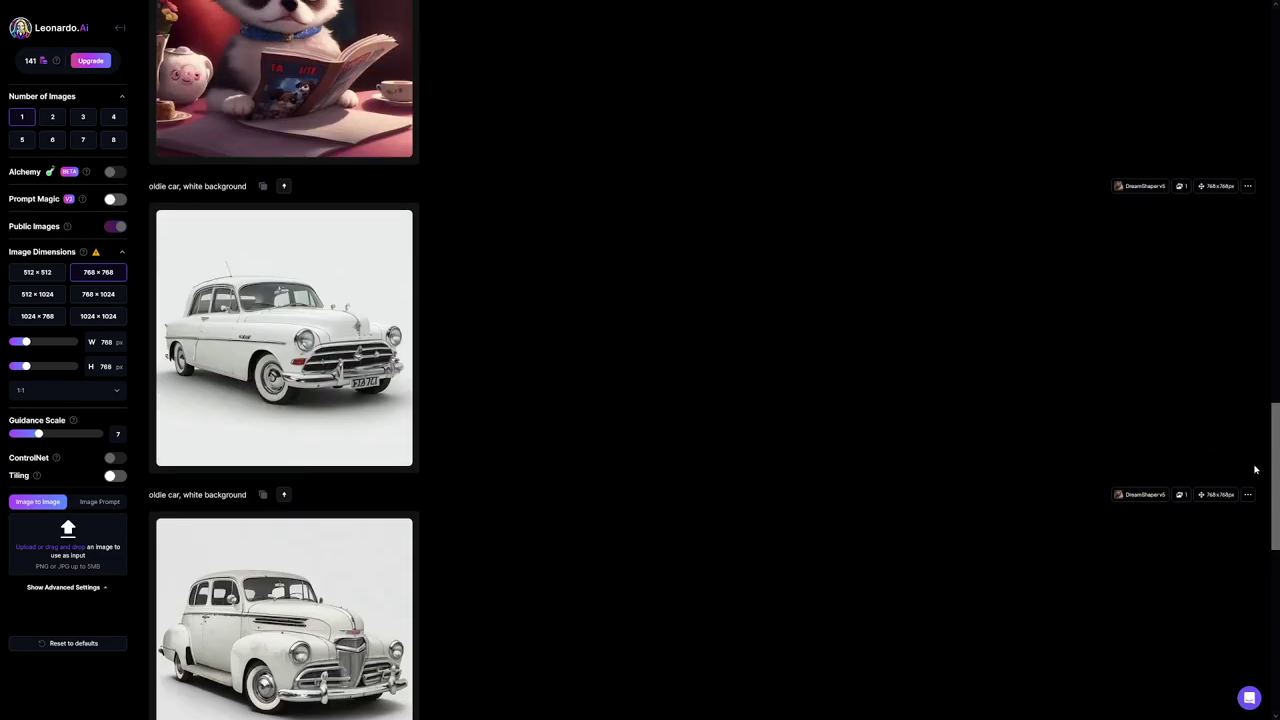
{"action": "left_click_drag", "start_coordinate": [836, 53], "coordinate": [220, 53]}
{"action": "left_click", "coordinate": [66, 33]}
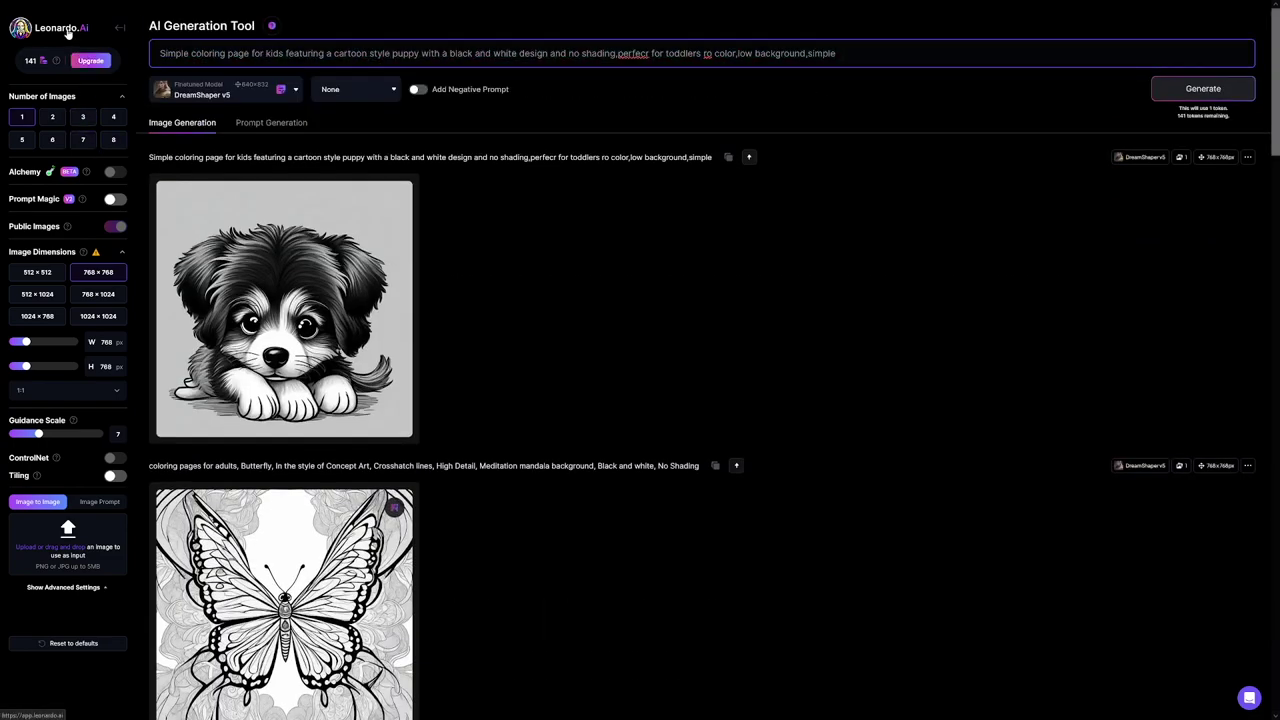
{"action": "left_click", "coordinate": [55, 216]}
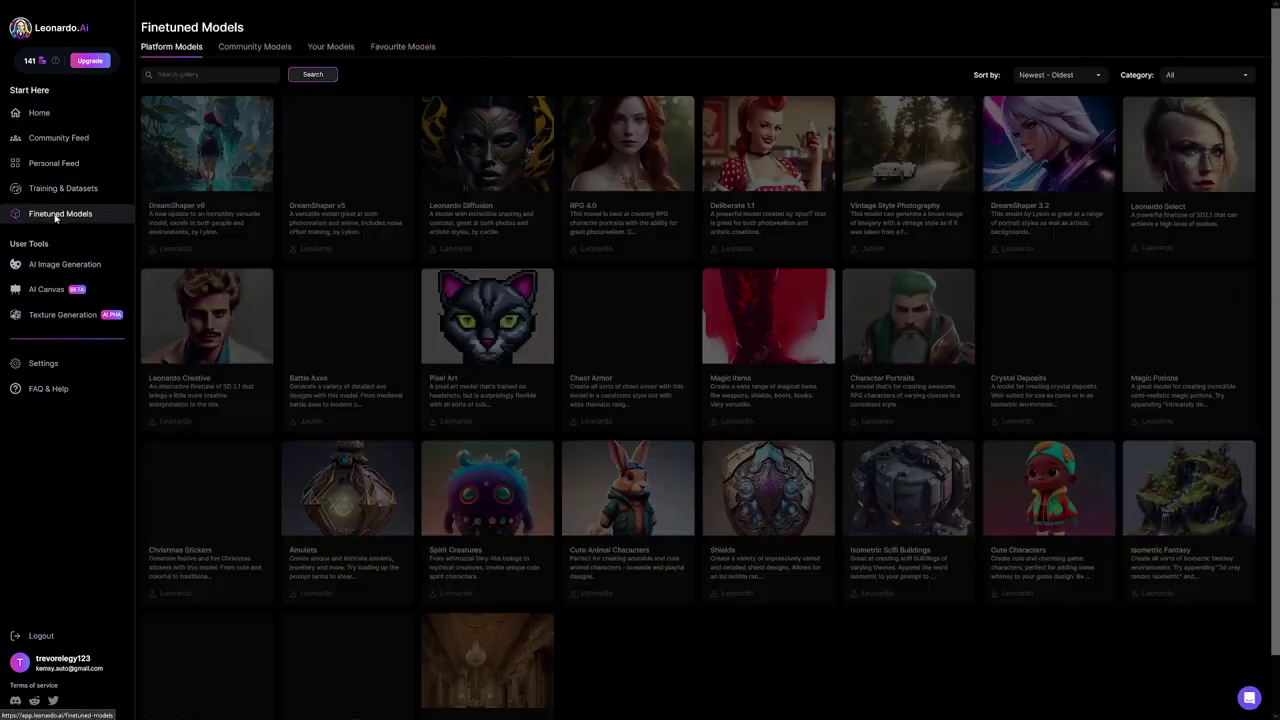
{"action": "left_click", "coordinate": [254, 47]}
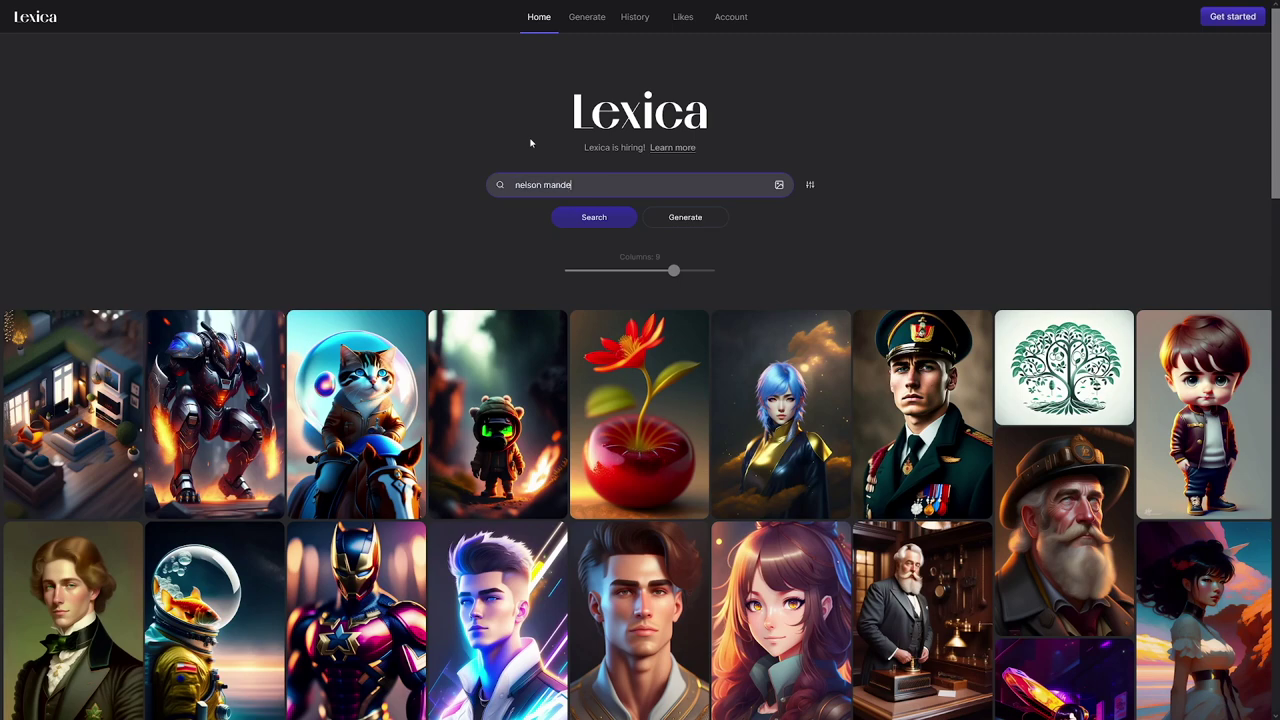
Search Lexica for 'nelson mandela' and open the warrior portrait's prompt details.
{"action": "key", "text": "Return"}
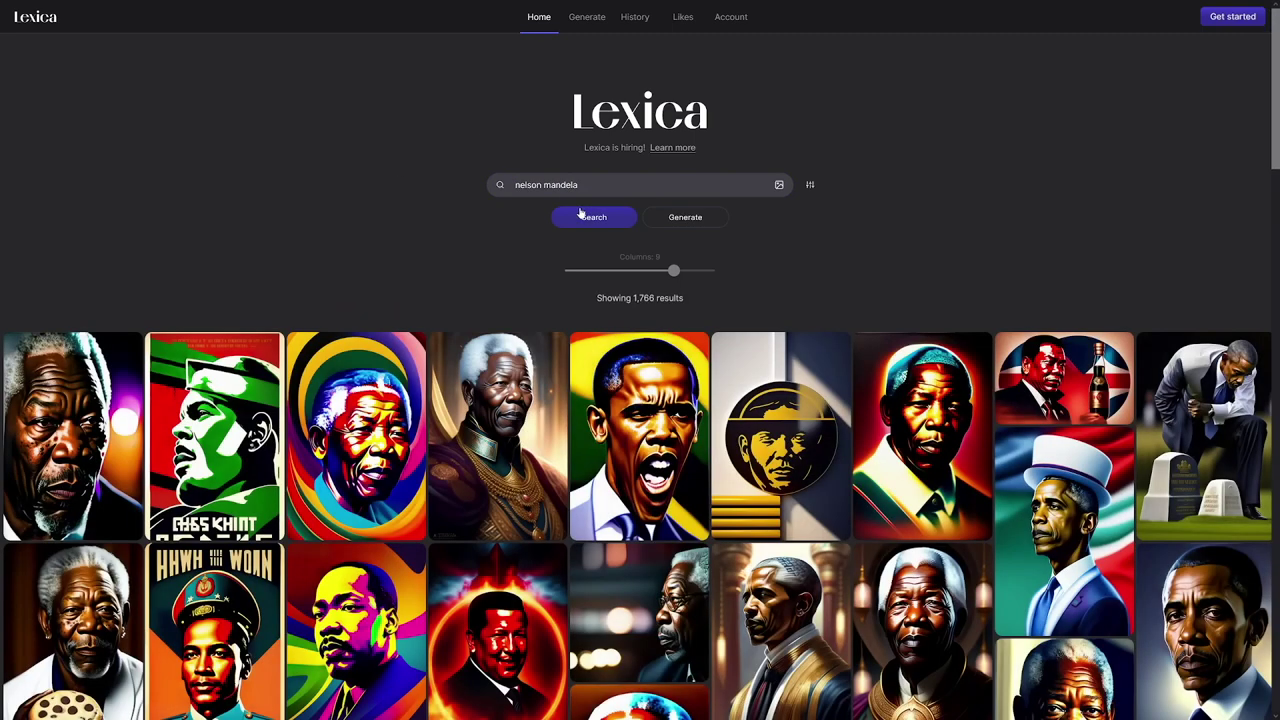
{"action": "scroll", "coordinate": [516, 185], "scroll_direction": "down", "scroll_amount": 3}
{"action": "left_click", "coordinate": [520, 280]}
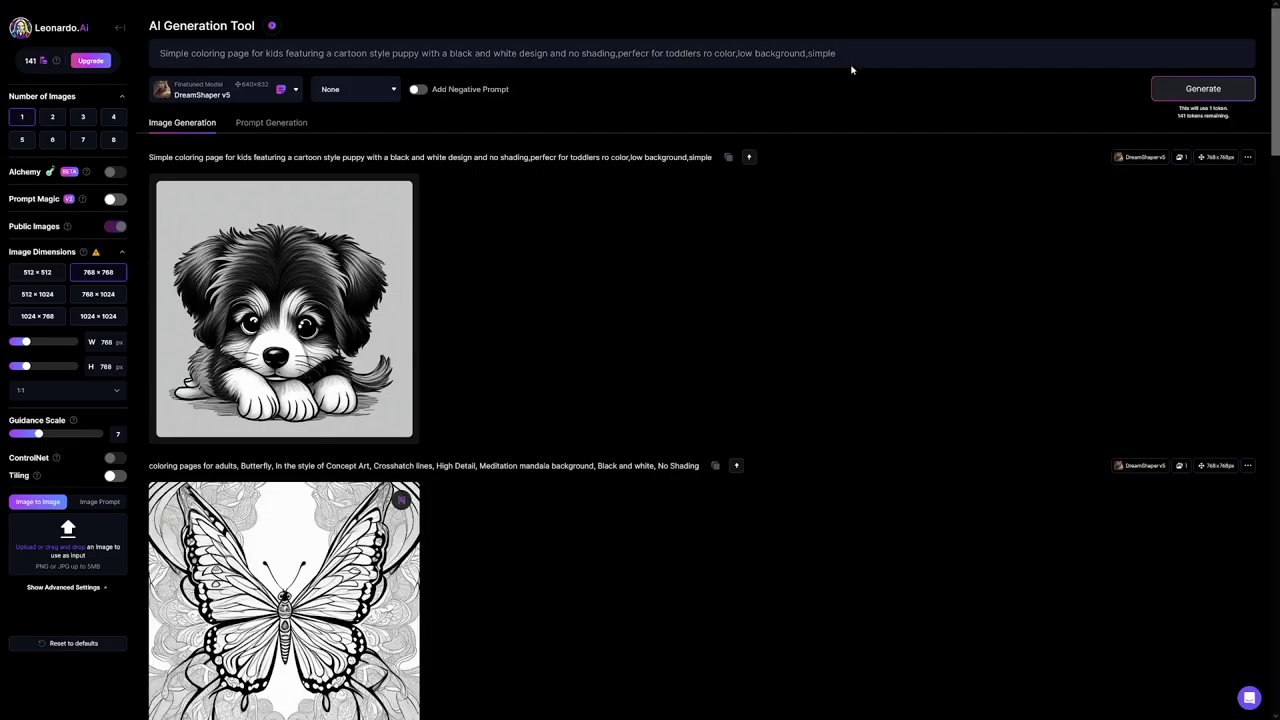
Replace the puppy prompt with the Nelson Mandela warrior prompt and generate a portrait.
{"action": "left_click_drag", "start_coordinate": [836, 53], "coordinate": [160, 53]}
{"action": "type", "text": "Nelson Mandela as a warrior, d & d, fantasy, intricate, elegant, highly detailed, digital painting, artstation, concept art, matte, sharp focus, illustration, art by artgerm and greg rutkowski and alphonse mucha"}
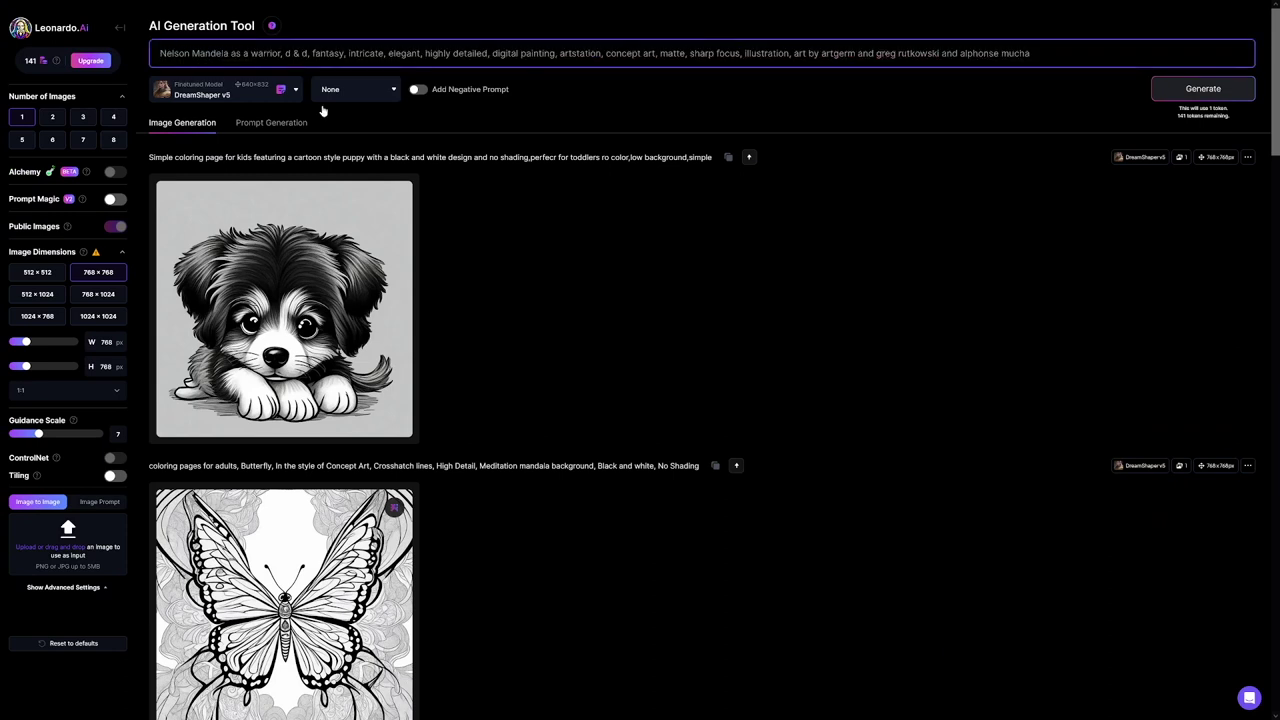
{"action": "left_click", "coordinate": [1200, 95]}
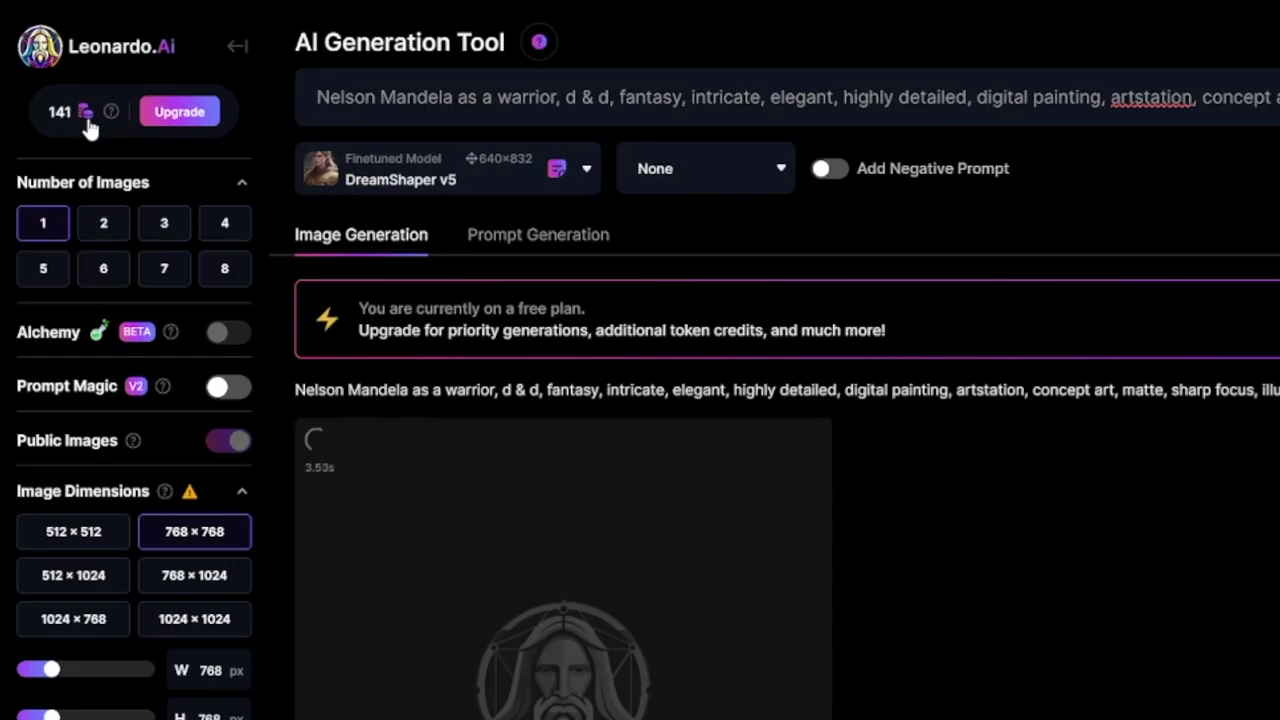
{"action": "mouse_move", "coordinate": [112, 116]}
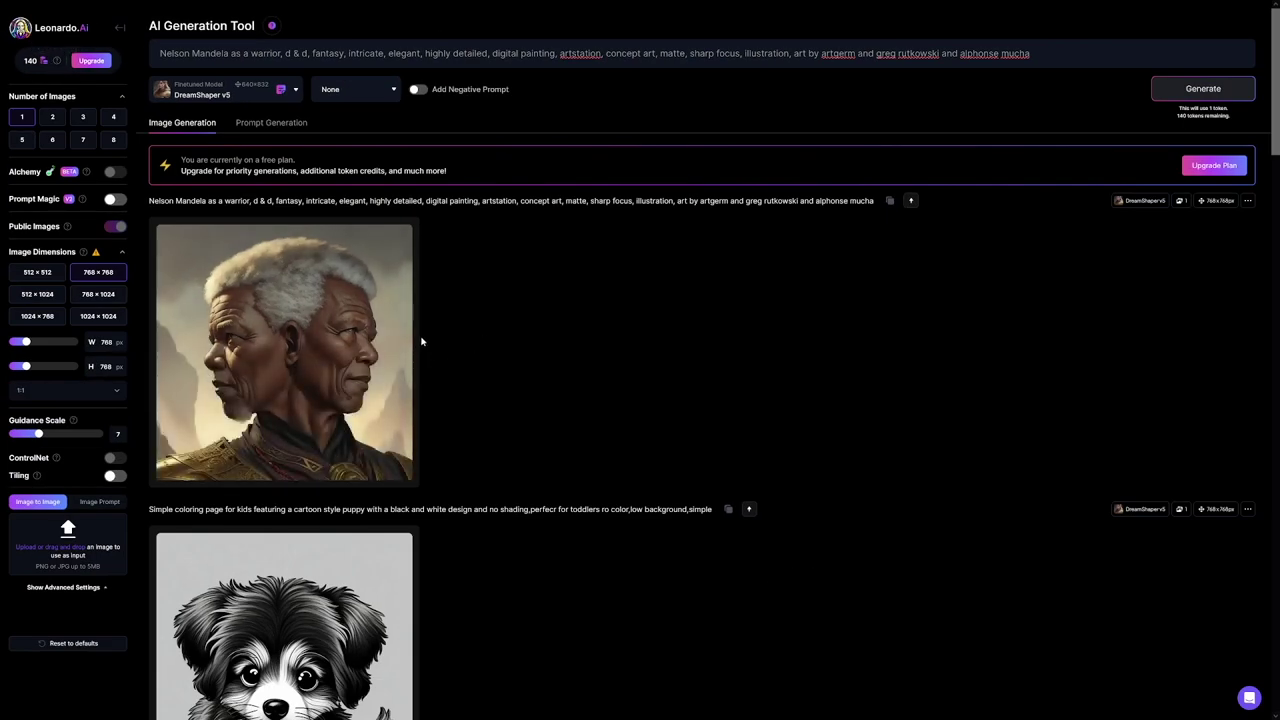
View the Mandela portrait full size, then enable the negative prompt 'closeup, two heads, two faces'.
{"action": "mouse_move", "coordinate": [390, 351]}
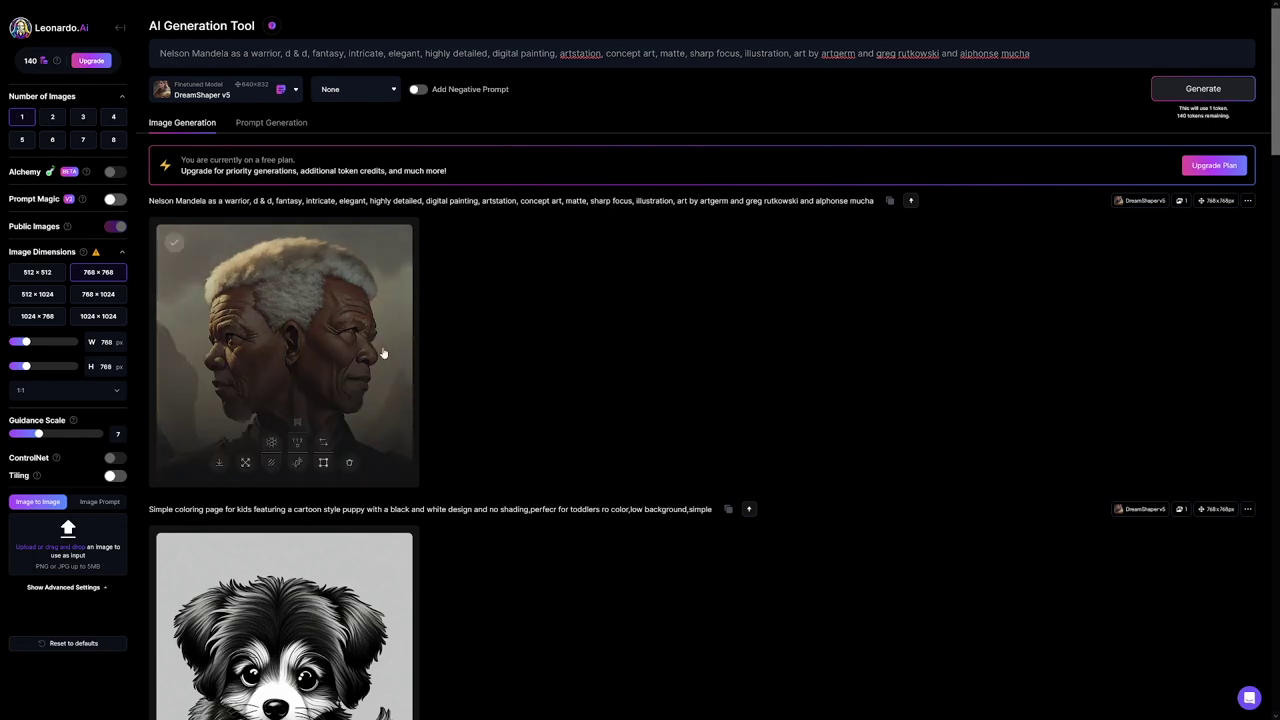
{"action": "left_click", "coordinate": [371, 353]}
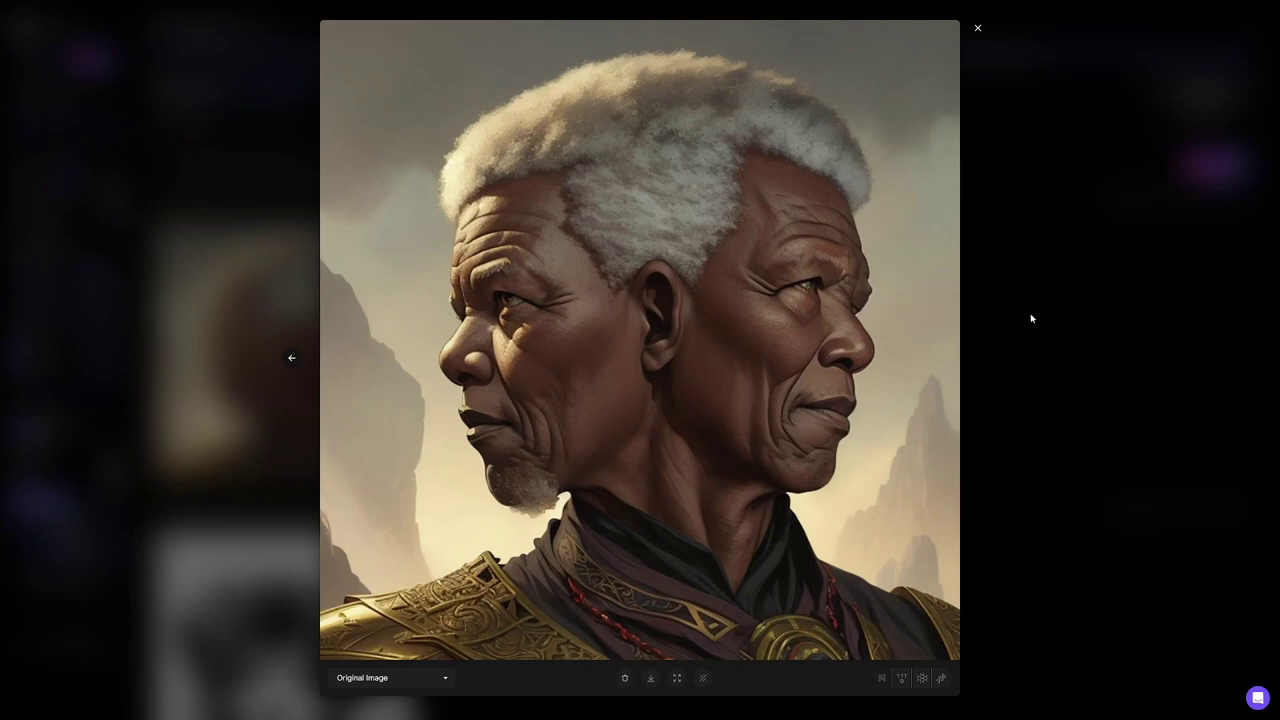
{"action": "left_click", "coordinate": [994, 336]}
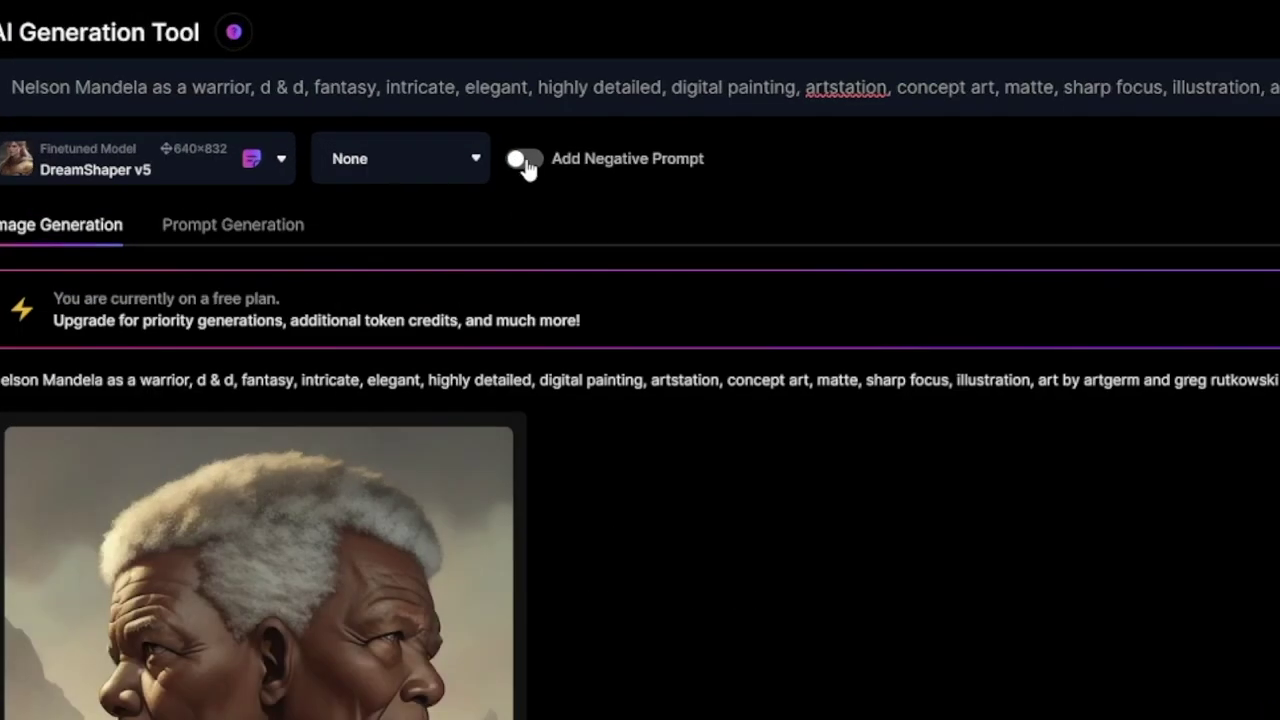
{"action": "left_click", "coordinate": [525, 160]}
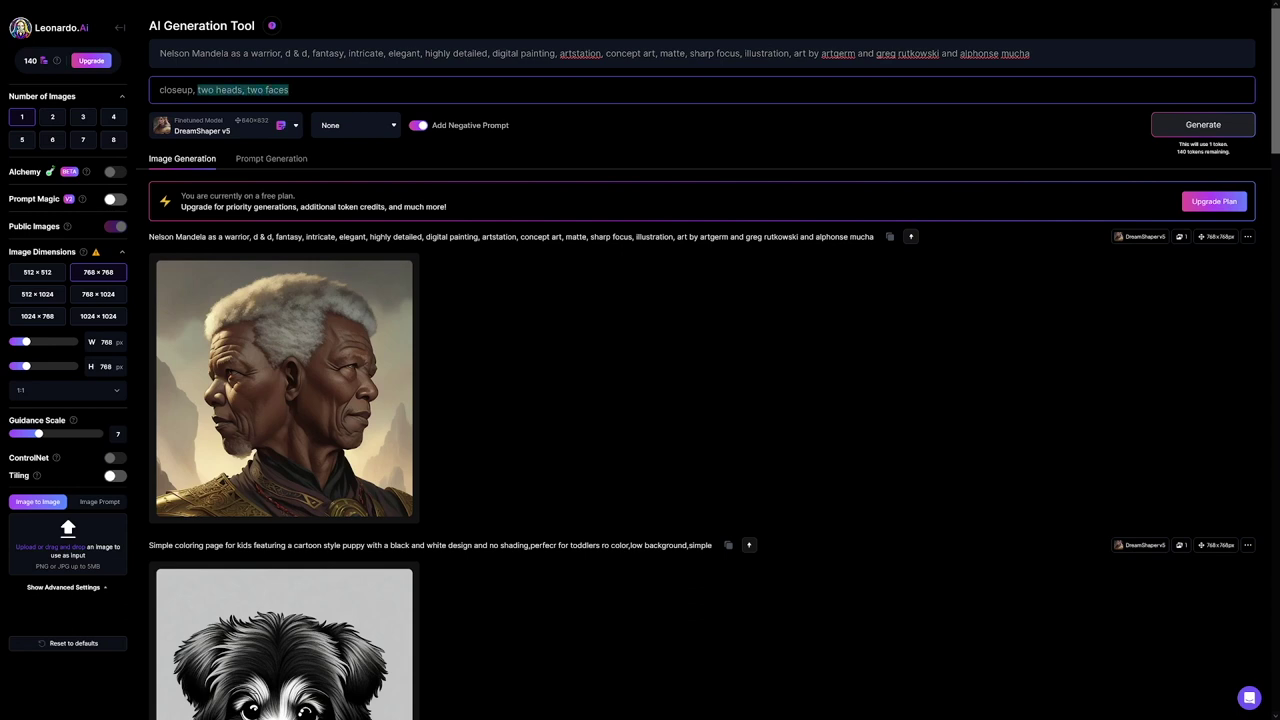
Drop 'closeup' from the negative prompt, regenerate, and open the new armoured portrait full size.
{"action": "key", "text": "ctrl+z"}
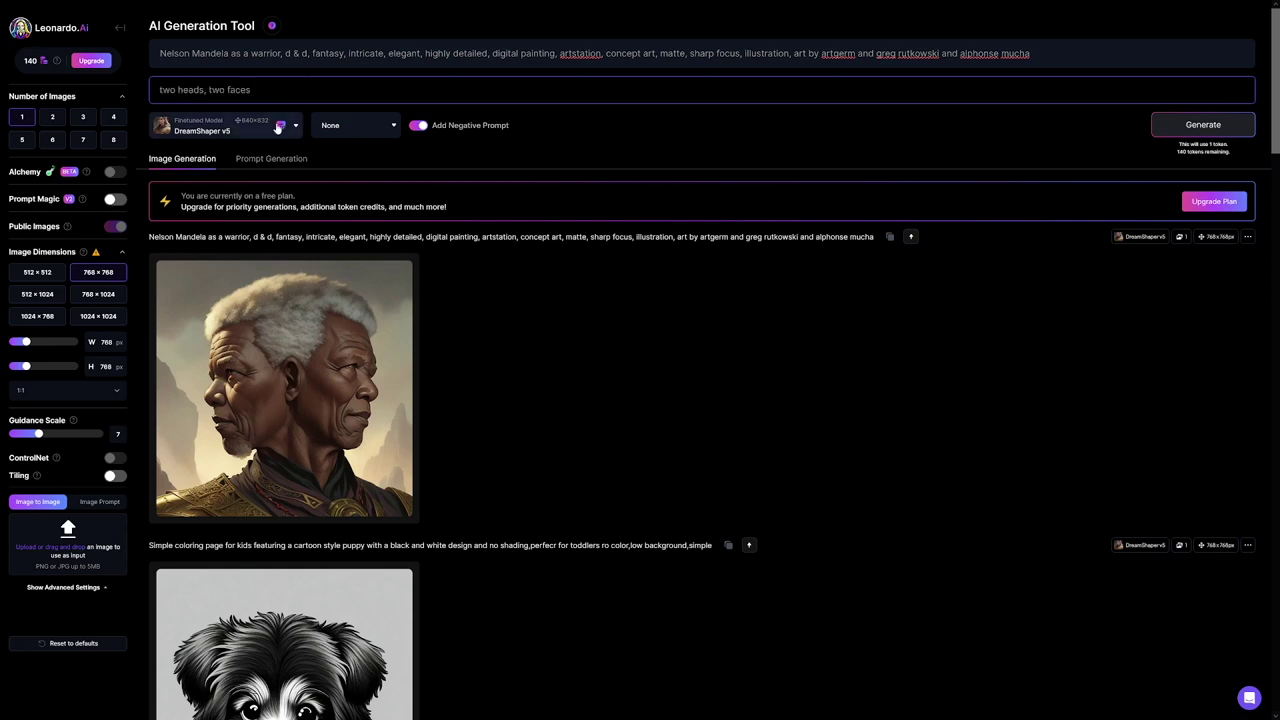
{"action": "left_click", "coordinate": [1153, 130]}
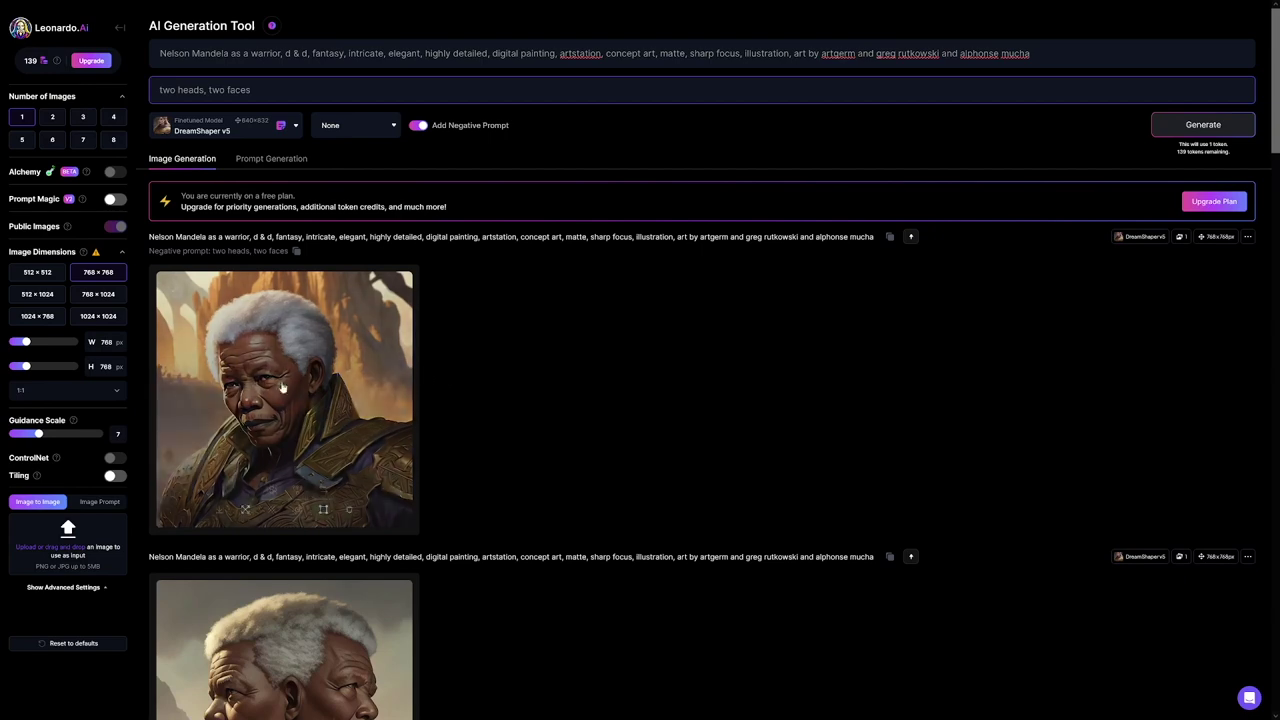
{"action": "left_click", "coordinate": [283, 387]}
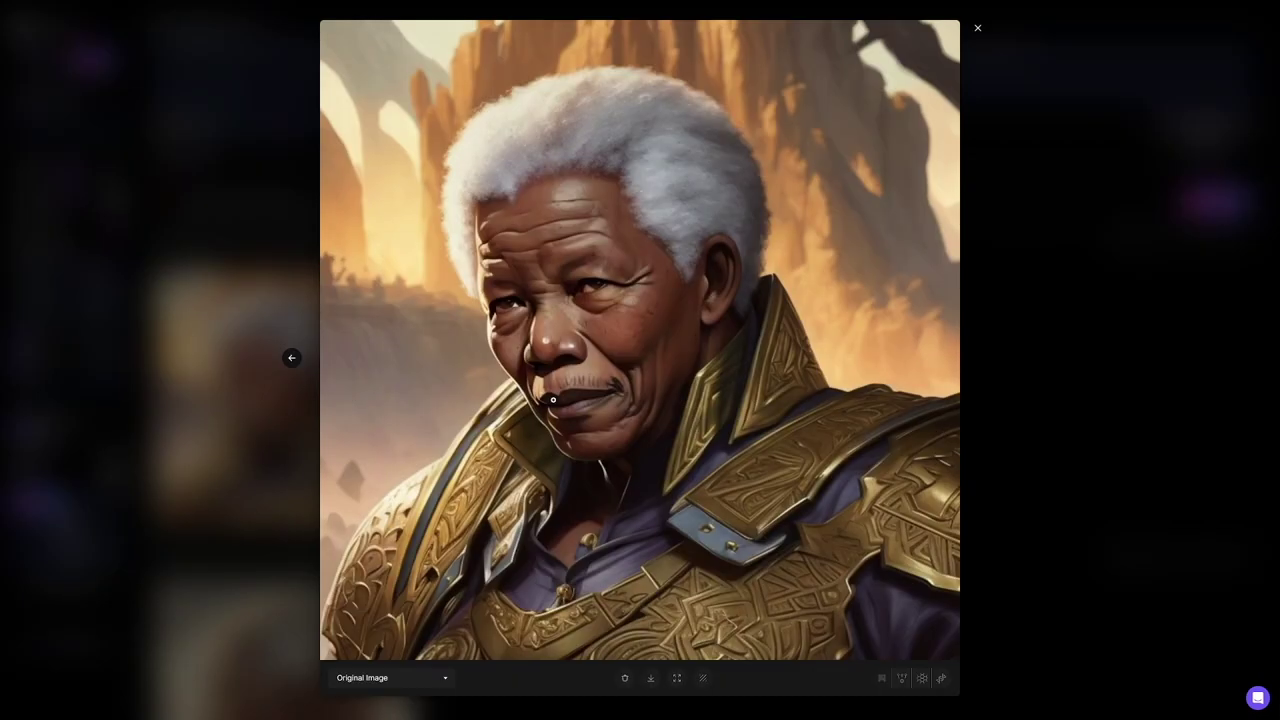
Upscale the armoured portrait with HD Crisp and compare the Original and Upscaled versions.
{"action": "left_click", "coordinate": [941, 680]}
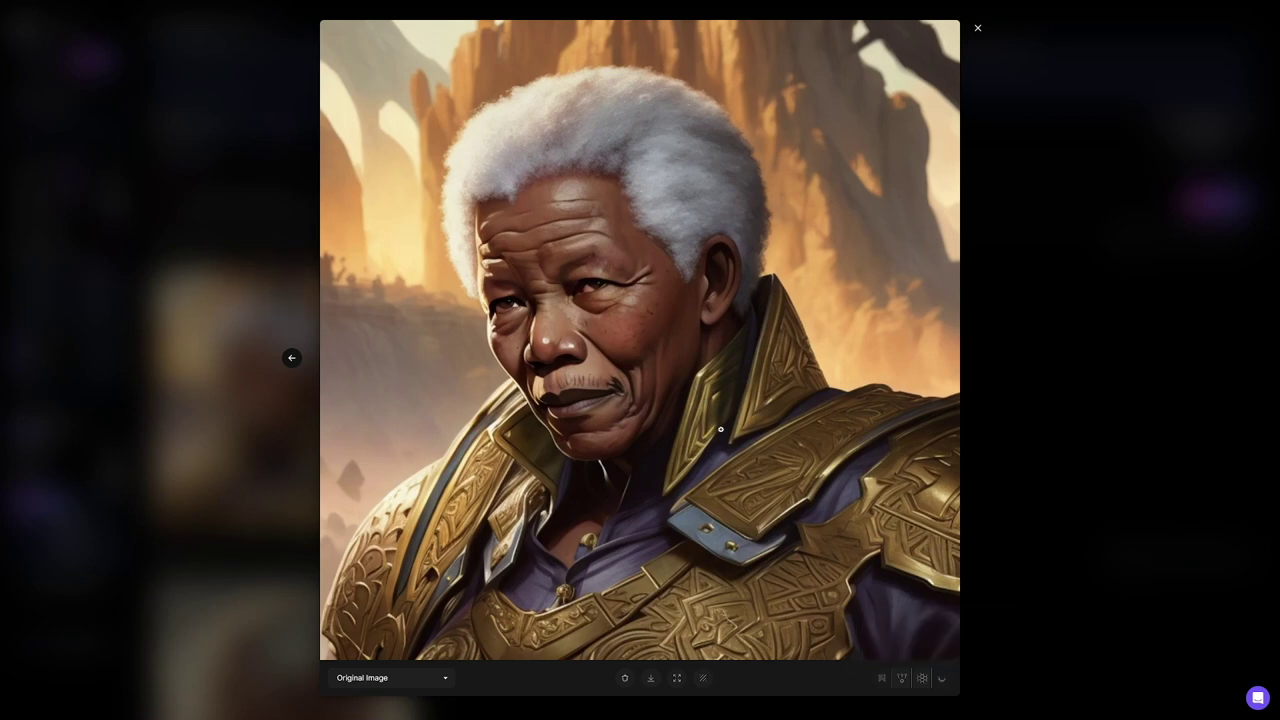
{"action": "left_click", "coordinate": [424, 684]}
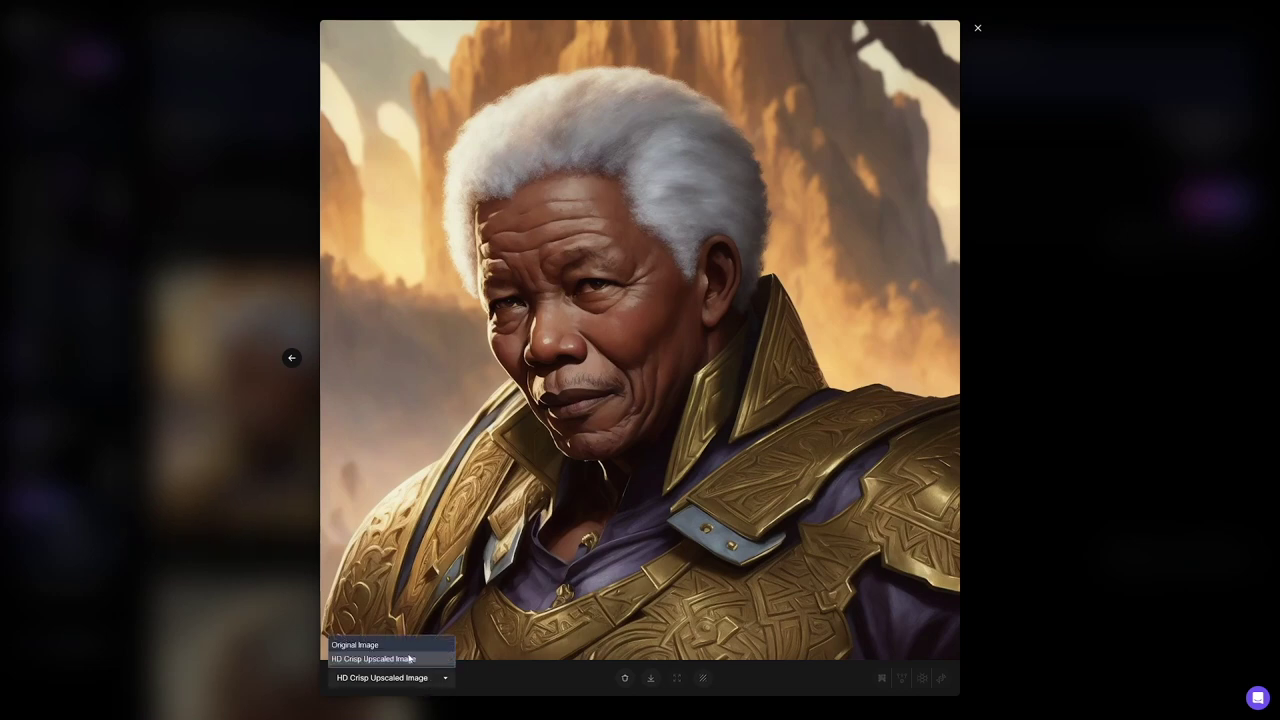
{"action": "left_click", "coordinate": [397, 646]}
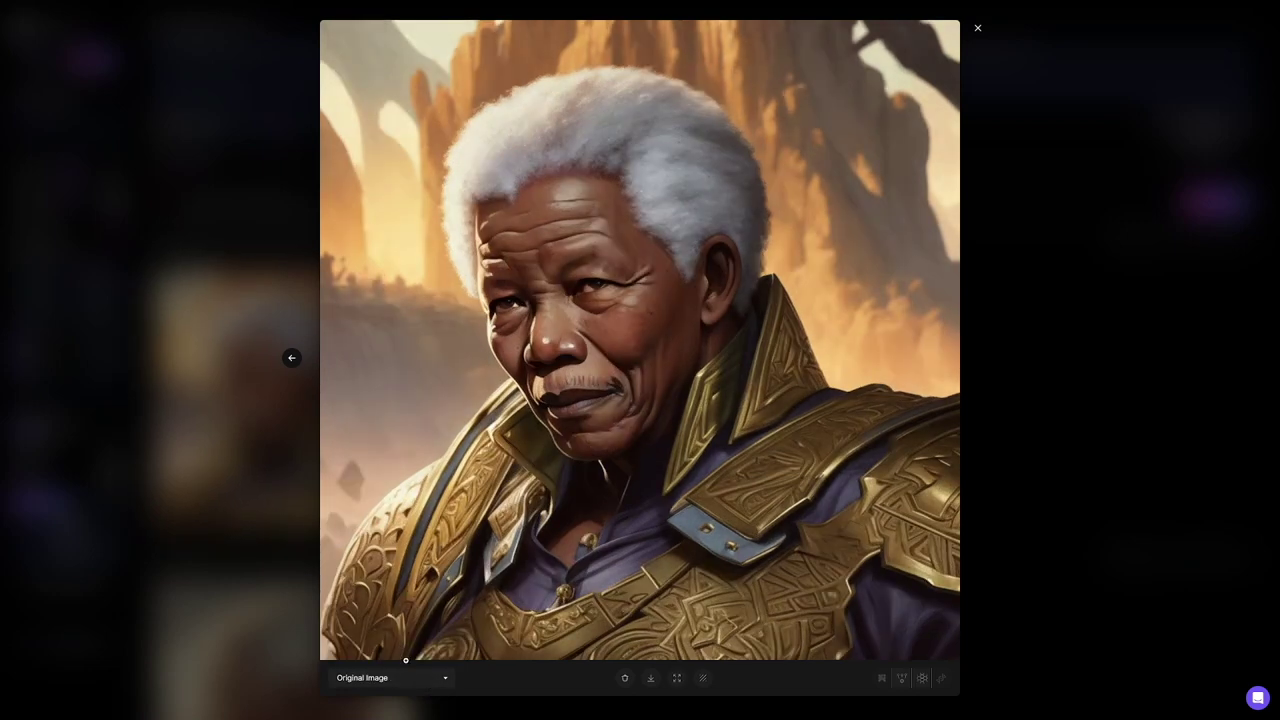
{"action": "left_click", "coordinate": [400, 678]}
{"action": "left_click", "coordinate": [397, 662]}
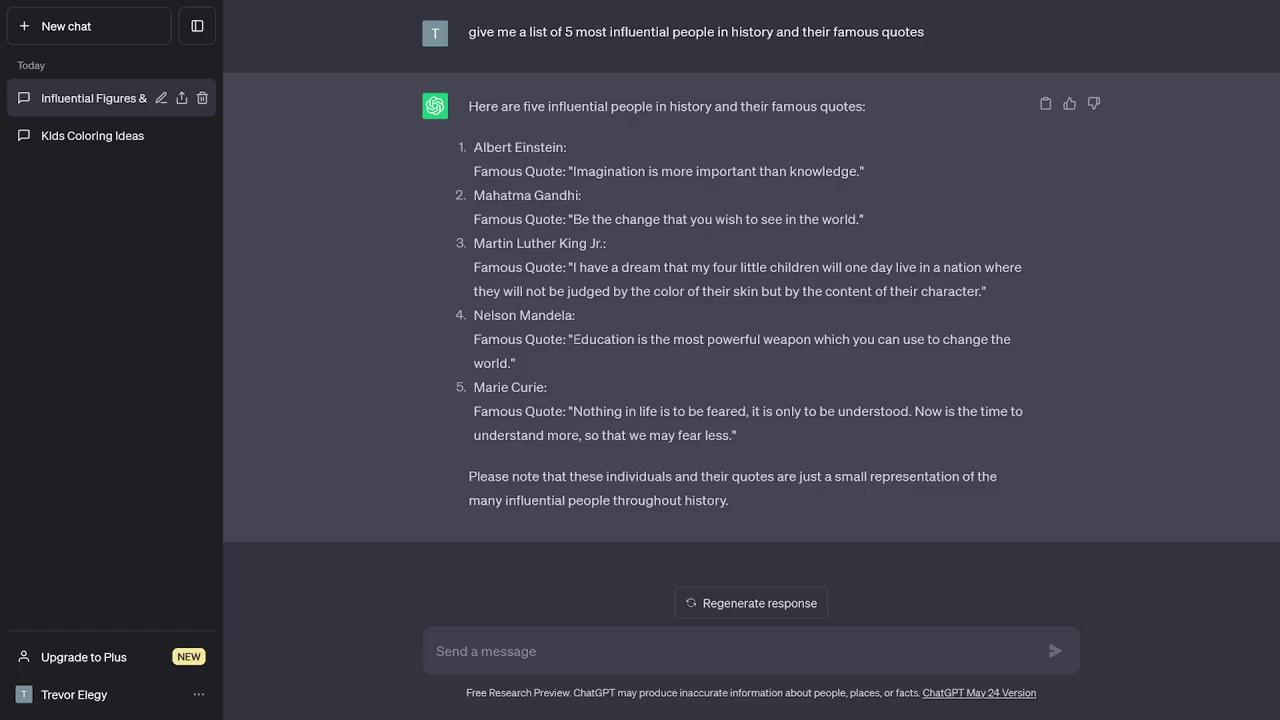
Paste the Education quote into DupDub and choose the male voice Albin.
{"action": "left_click_drag", "start_coordinate": [573, 340], "coordinate": [518, 368]}
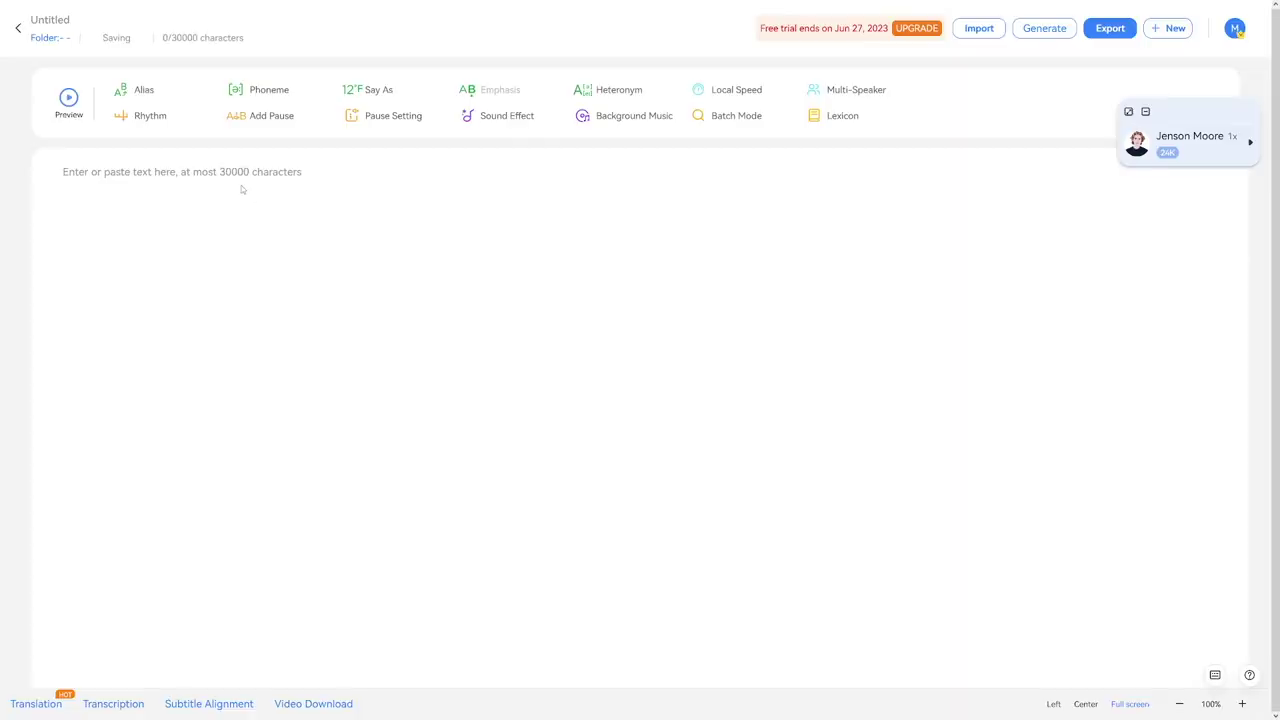
{"action": "type", "text": "Education is the most powerful weapon which you can use to change the world."}
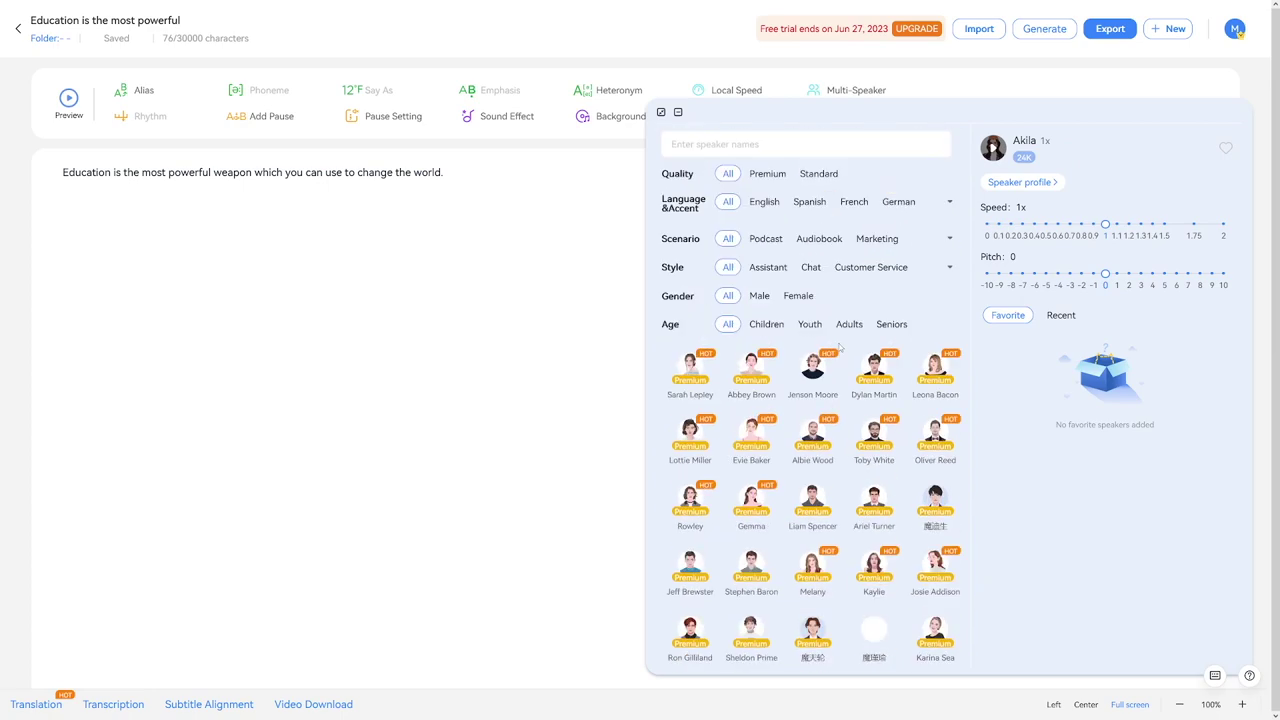
{"action": "left_click", "coordinate": [760, 296]}
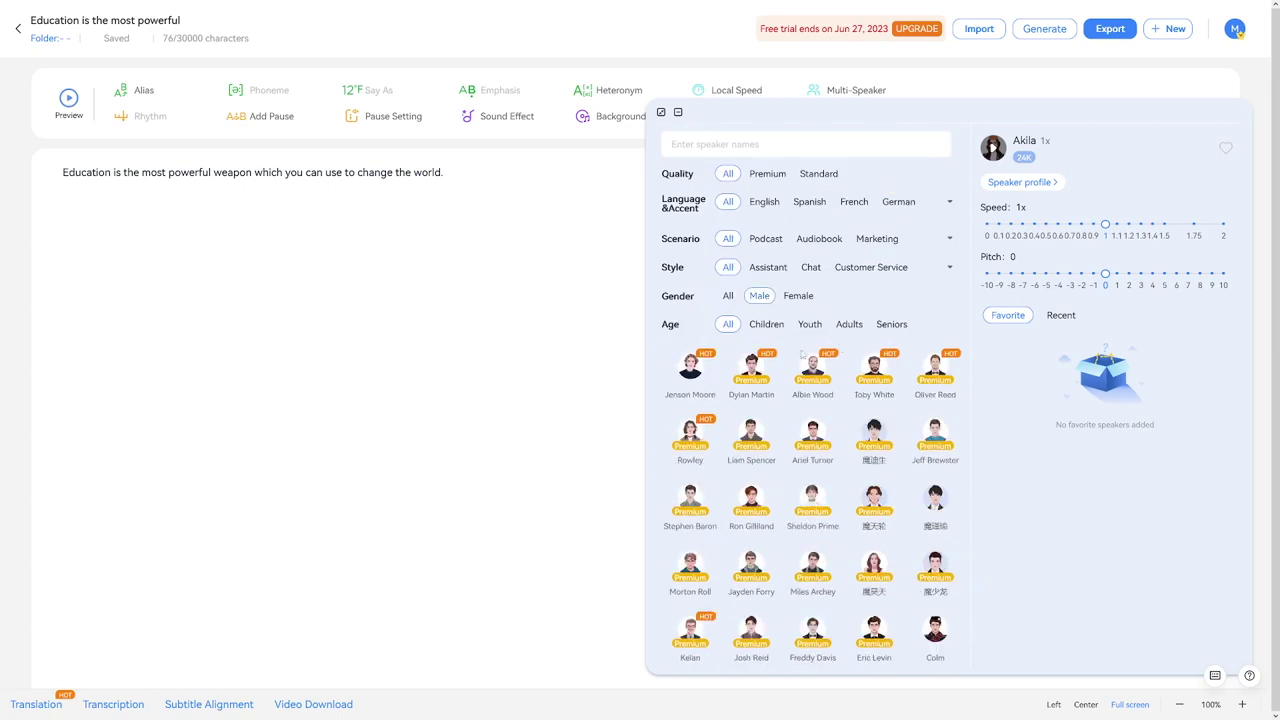
{"action": "scroll", "coordinate": [812, 452], "scroll_direction": "down", "scroll_amount": 5}
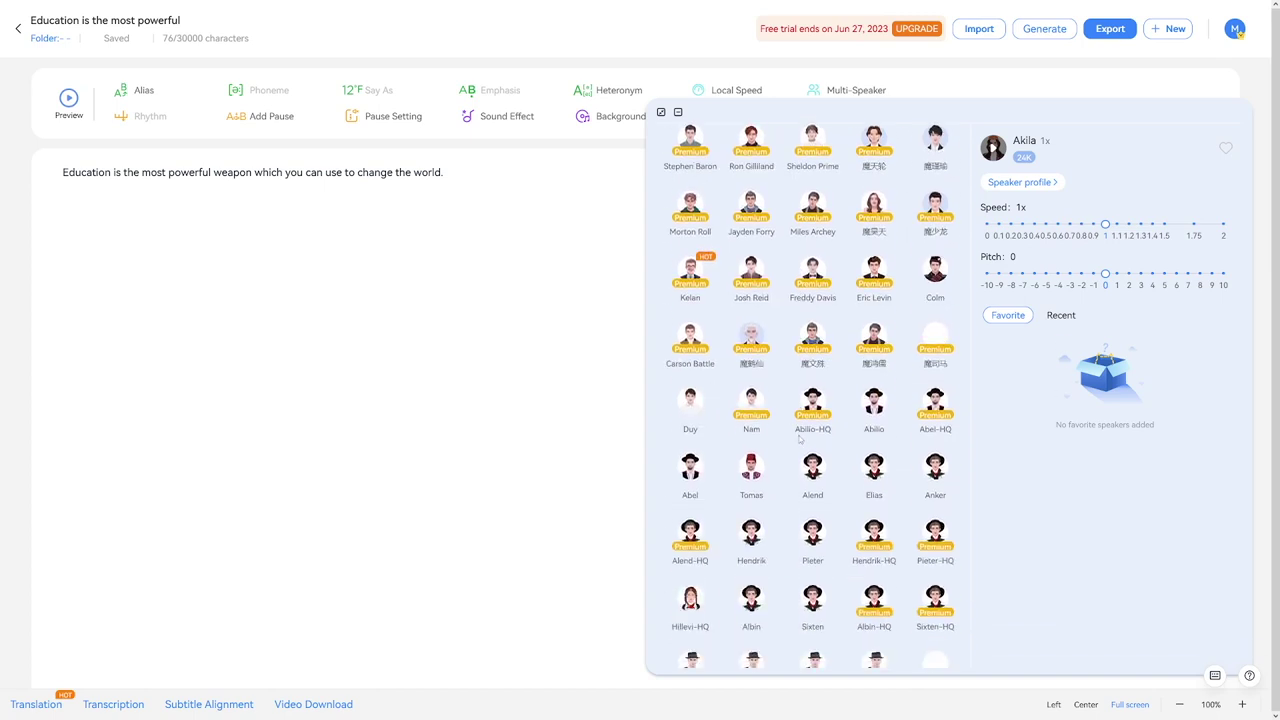
{"action": "left_click", "coordinate": [751, 468]}
{"action": "left_click", "coordinate": [751, 598]}
{"action": "scroll", "coordinate": [705, 314], "scroll_direction": "down", "scroll_amount": 1}
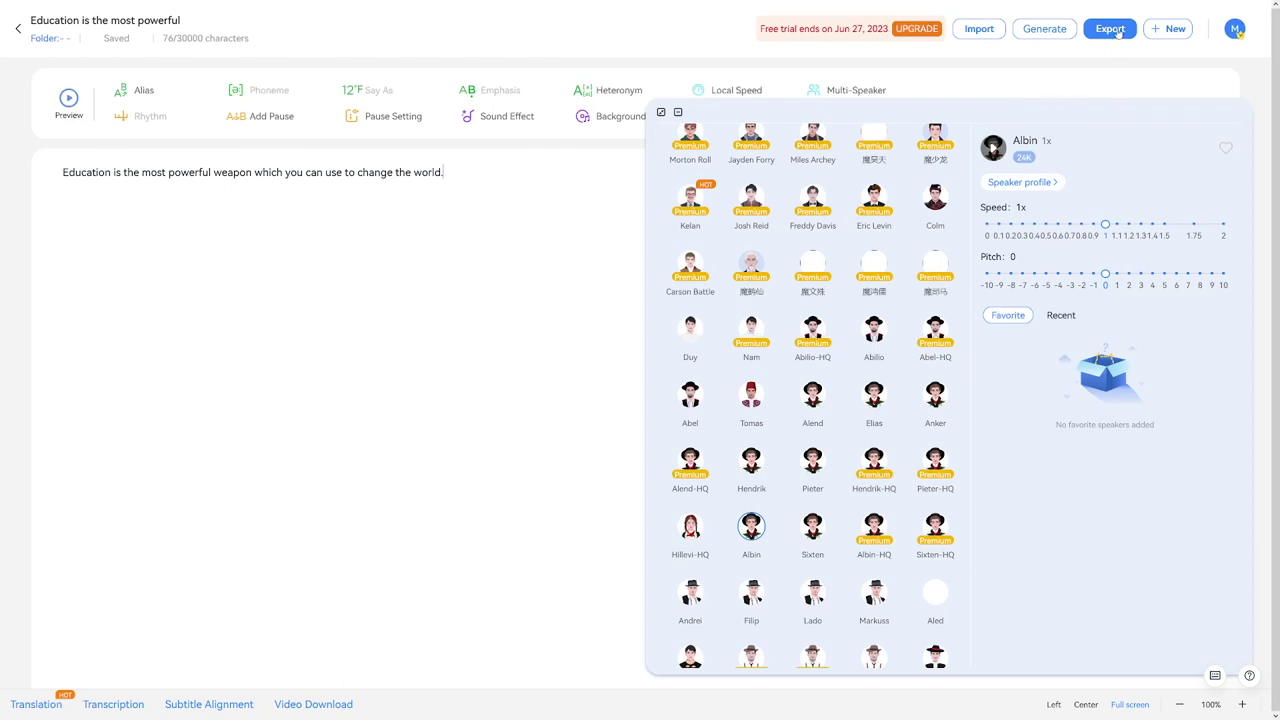
Export the voiced quote as MP3 audio.
{"action": "left_click", "coordinate": [1110, 29]}
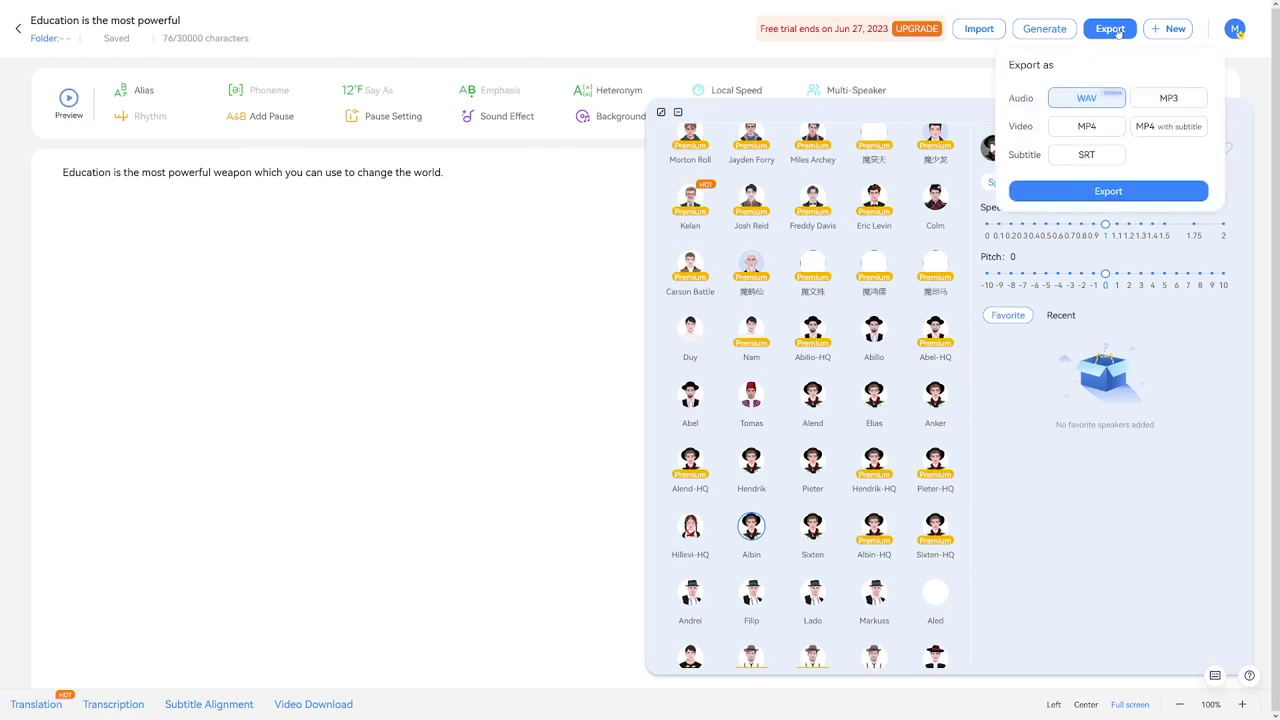
{"action": "left_click", "coordinate": [1158, 100]}
{"action": "left_click", "coordinate": [1102, 106]}
{"action": "left_click", "coordinate": [1152, 102]}
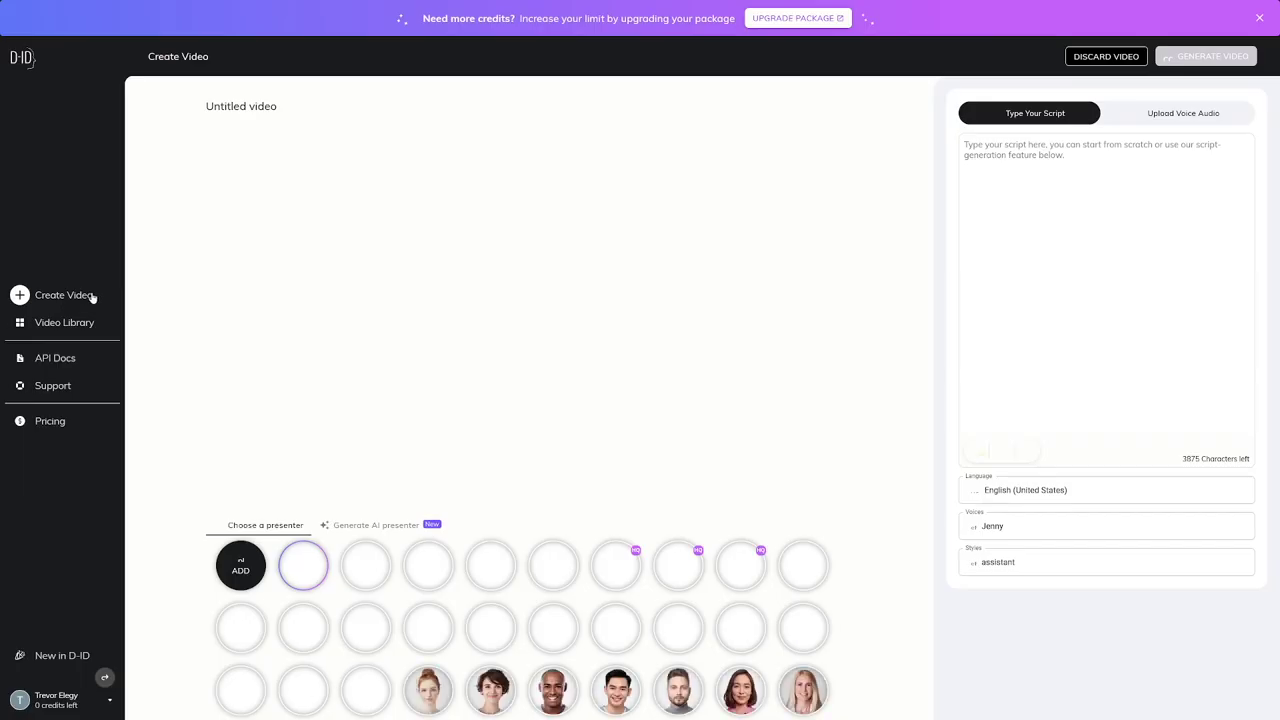
Choose the weathered old-man presenter and paste the Education quote as the script.
{"action": "scroll", "coordinate": [420, 520], "scroll_direction": "down", "scroll_amount": 1}
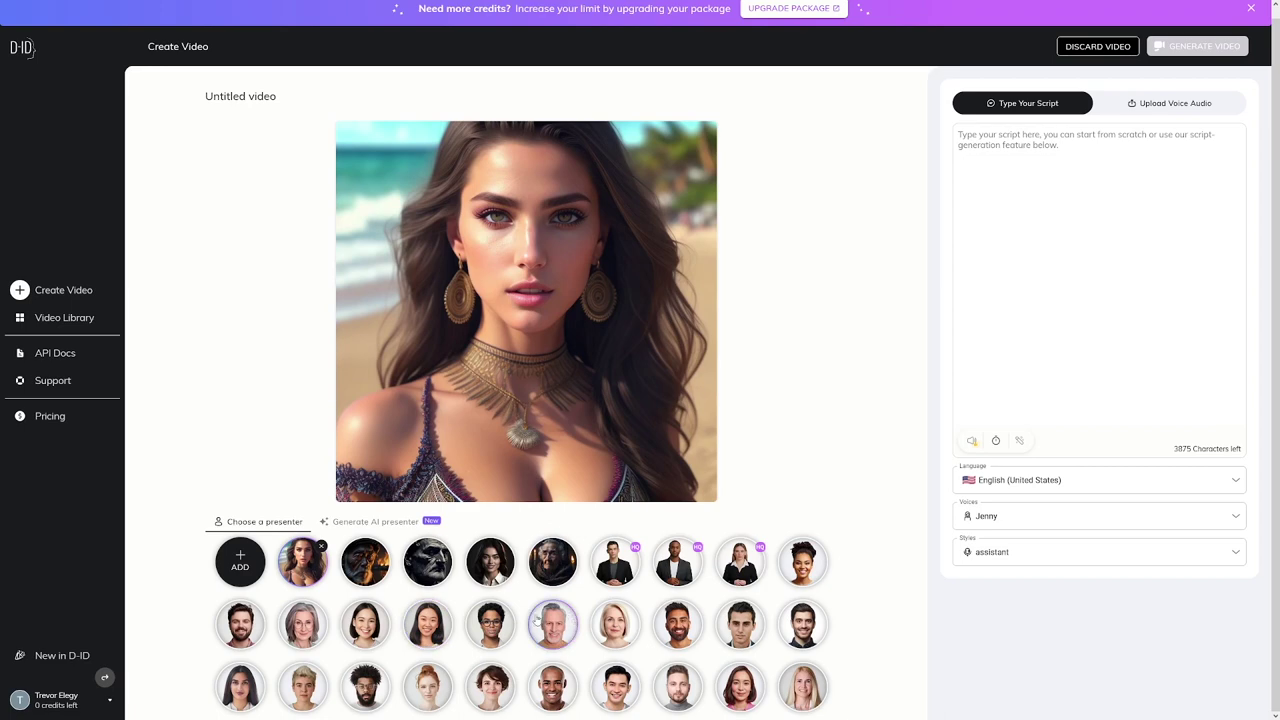
{"action": "mouse_move", "coordinate": [240, 566]}
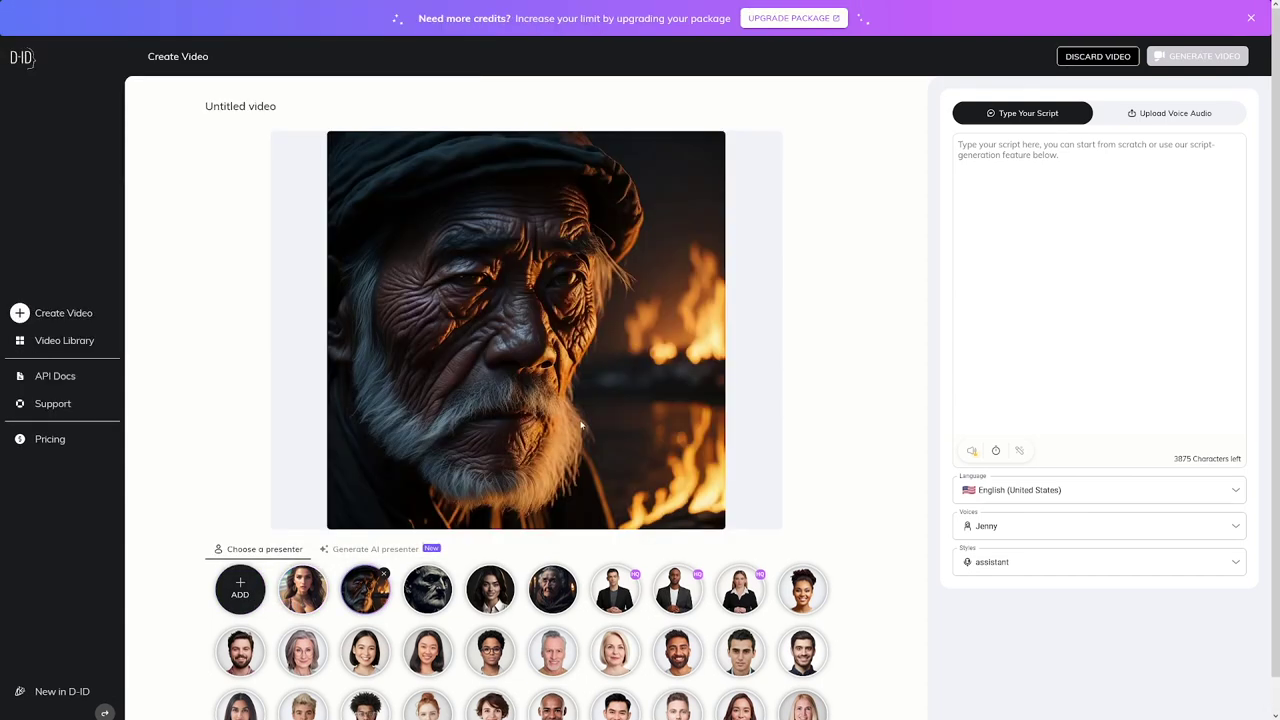
{"action": "left_click", "coordinate": [1024, 168]}
{"action": "type", "text": "Education is the most powerful weapon which you can use to change the world."}
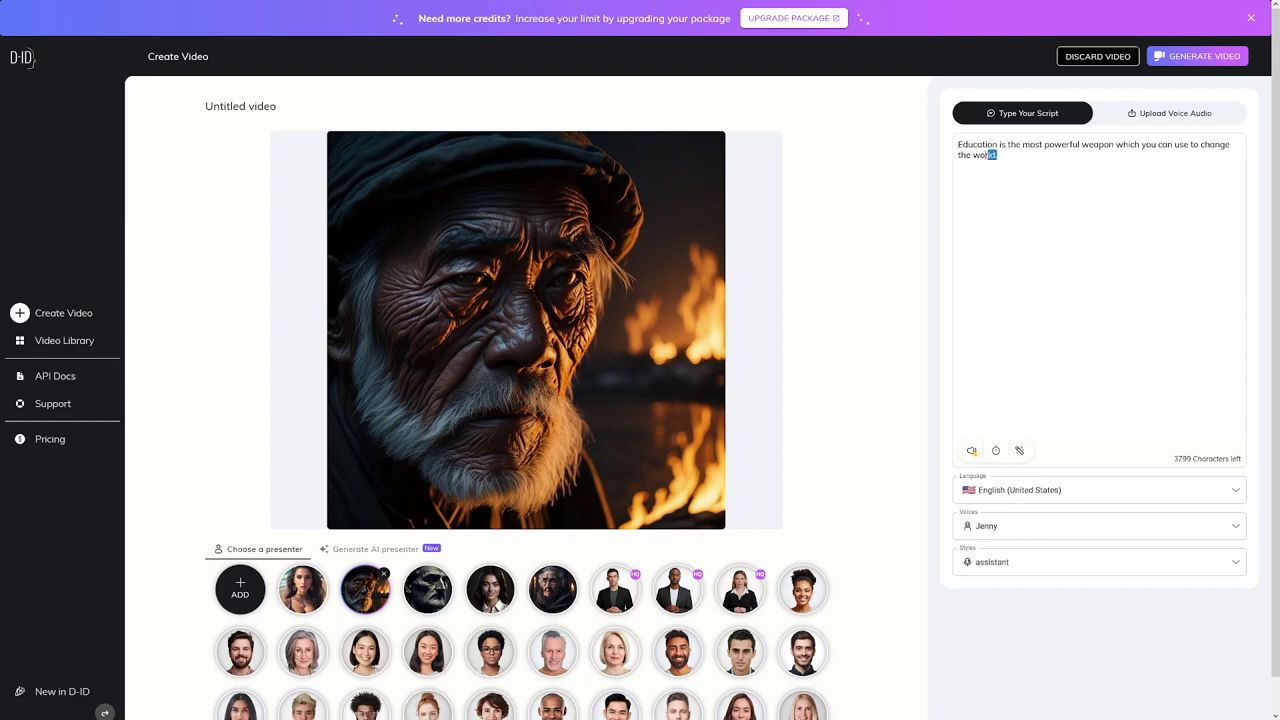
{"action": "left_click_drag", "start_coordinate": [973, 155], "coordinate": [957, 144]}
{"action": "left_click", "coordinate": [1014, 157]}
Replay the generated talking video of the old-man presenter in the D-ID preview.
{"action": "left_click_drag", "start_coordinate": [998, 156], "coordinate": [957, 144]}
{"action": "left_click", "coordinate": [1001, 155]}
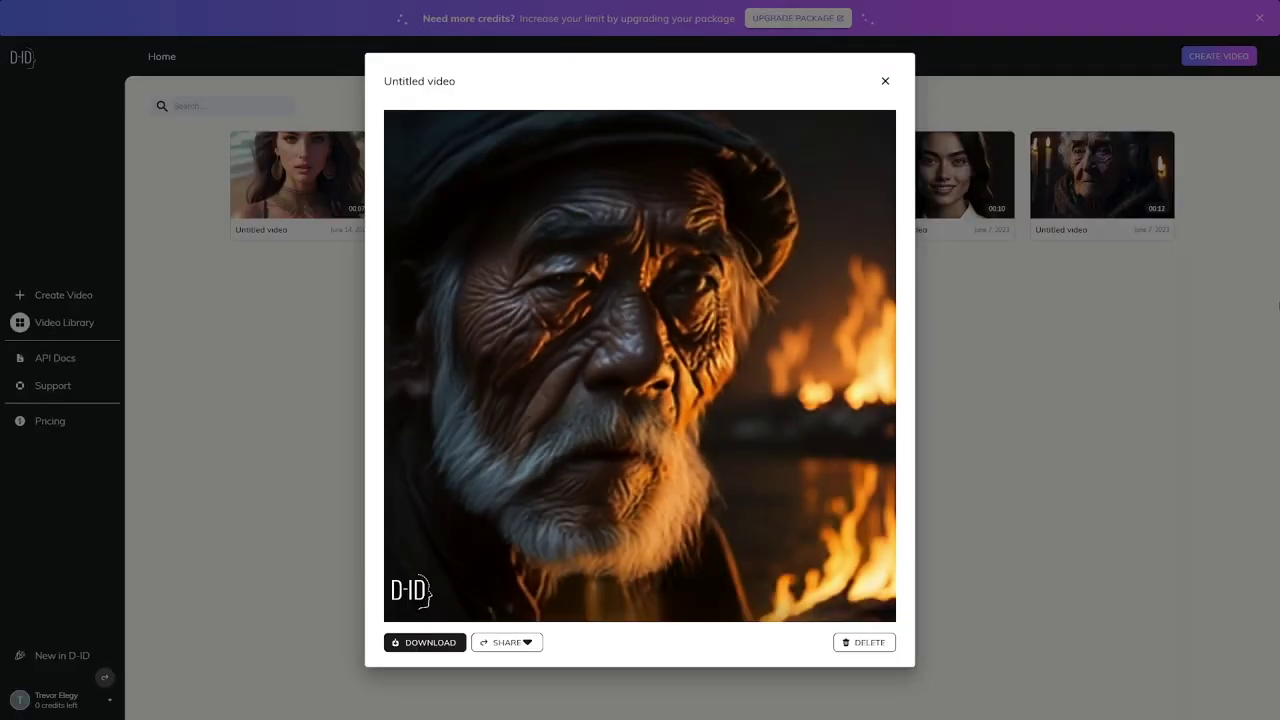
{"action": "mouse_move", "coordinate": [511, 581]}
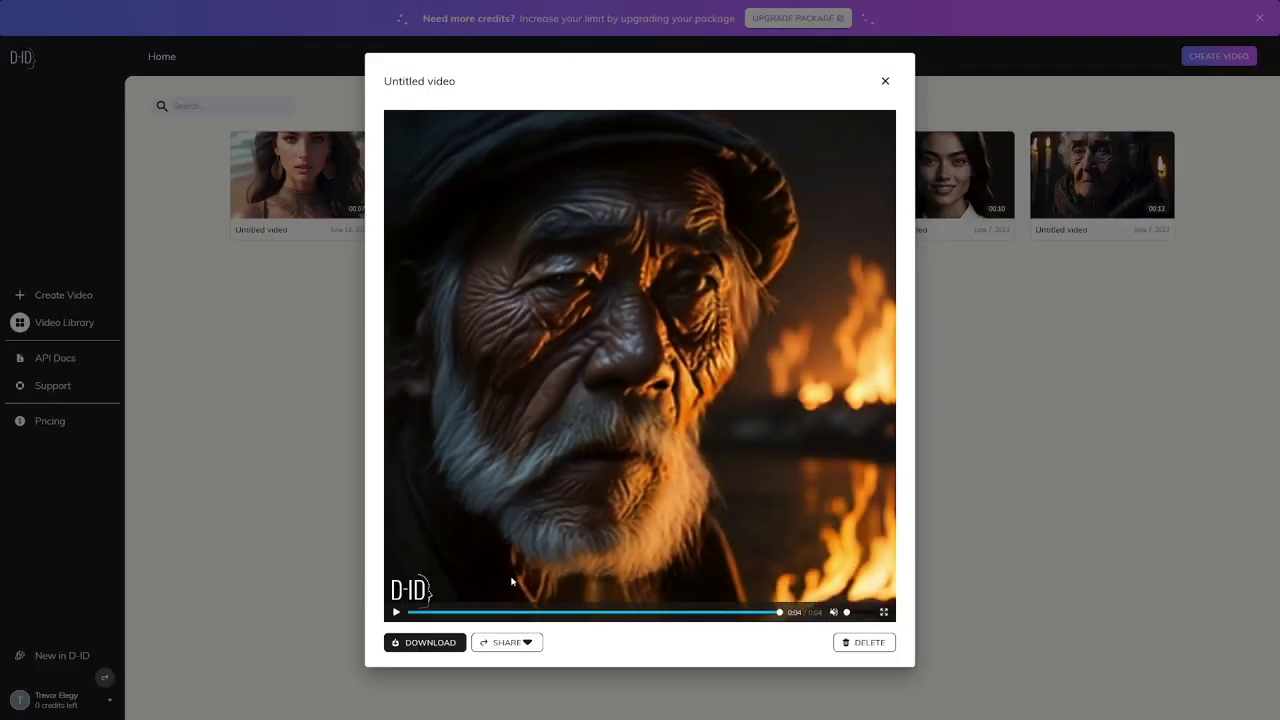
{"action": "left_click", "coordinate": [395, 613]}
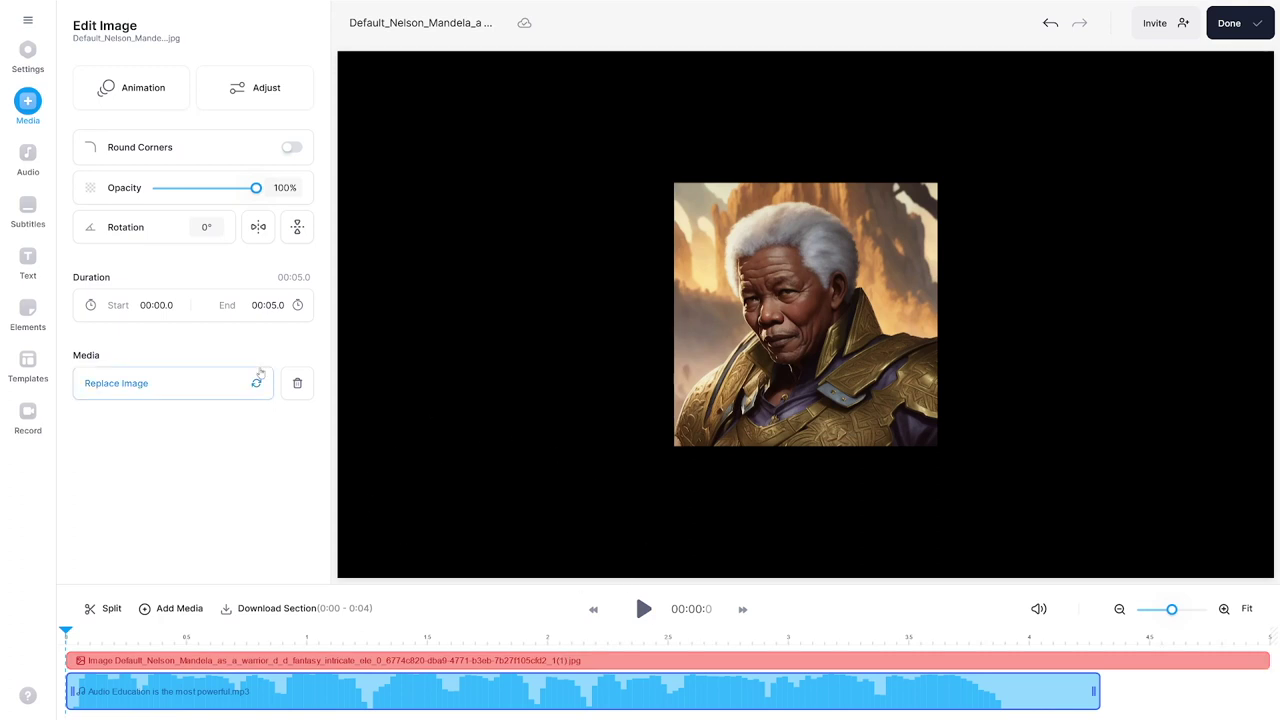
Generate English subtitles with Auto Transcribe from the Subtitles panel.
{"action": "left_click", "coordinate": [28, 212]}
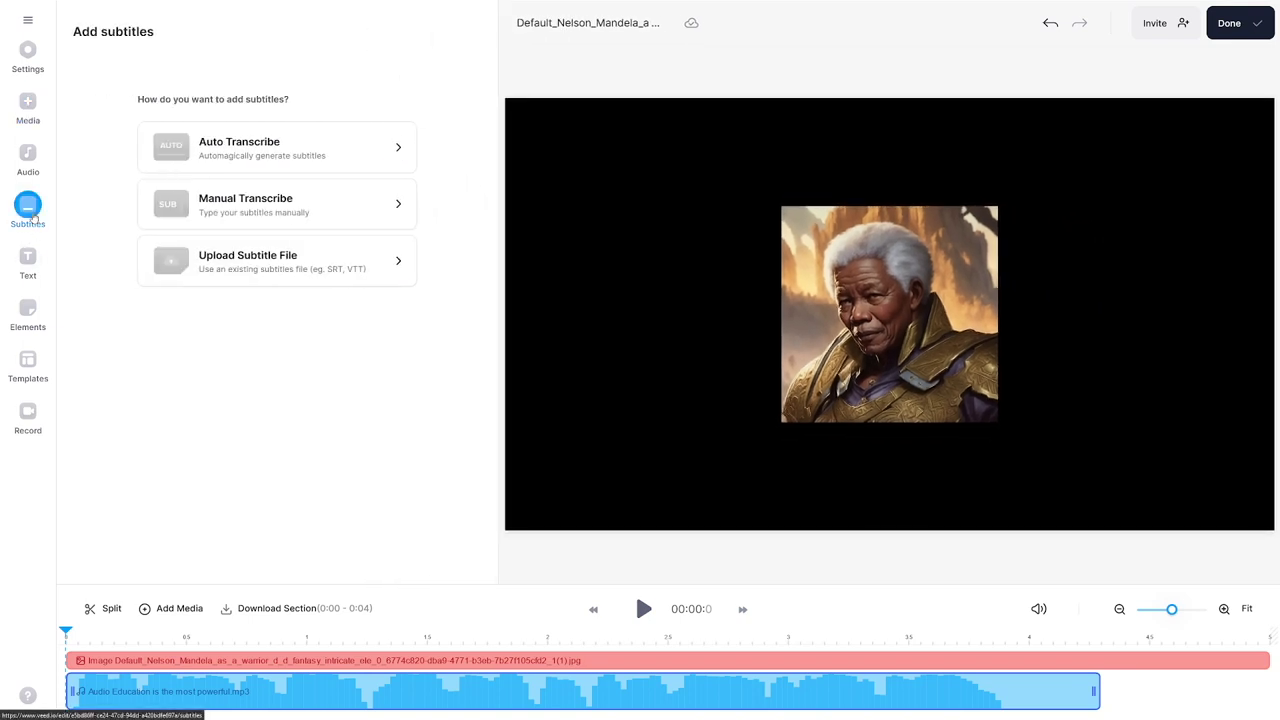
{"action": "left_click", "coordinate": [370, 158]}
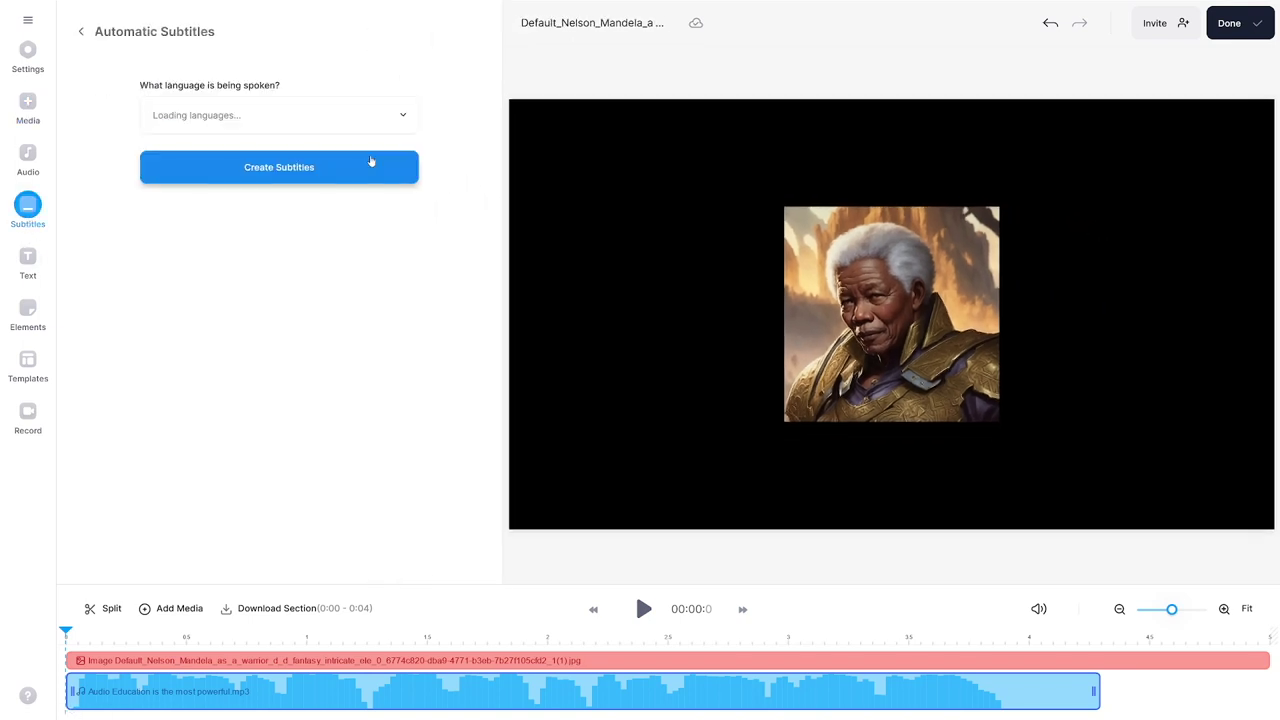
{"action": "left_click", "coordinate": [280, 168]}
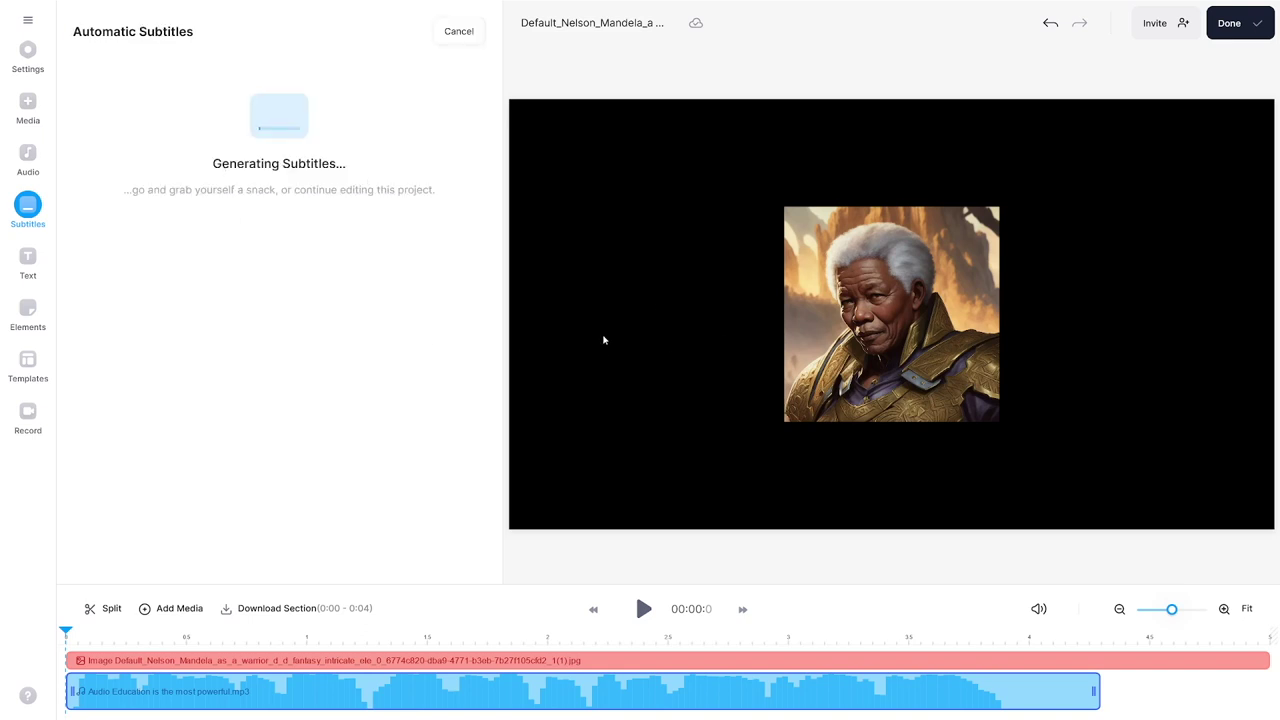